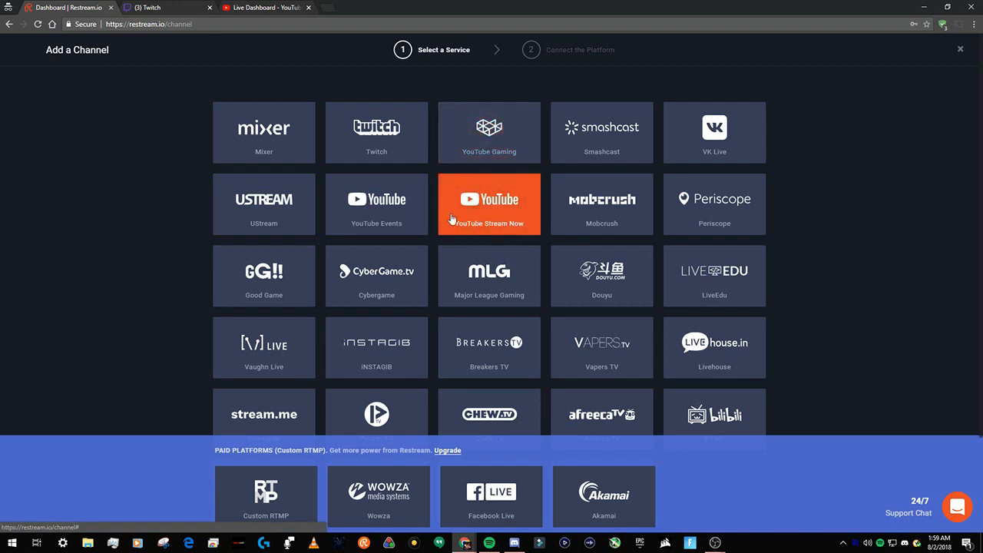
Add YouTube Stream Now as a channel and allow restream.io to access the chosen Google account.
{"action": "left_click", "coordinate": [514, 219]}
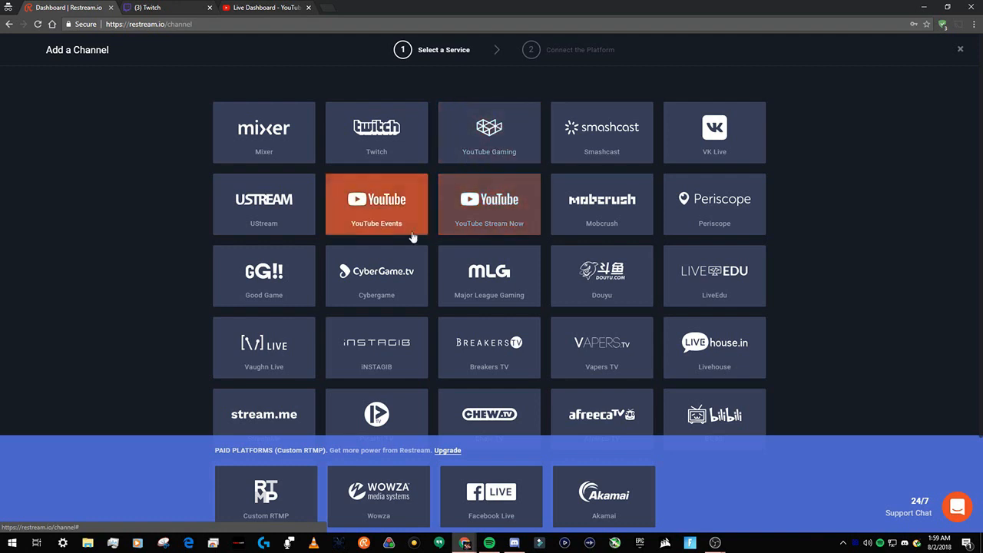
{"action": "left_click", "coordinate": [469, 224]}
{"action": "left_click", "coordinate": [368, 137]}
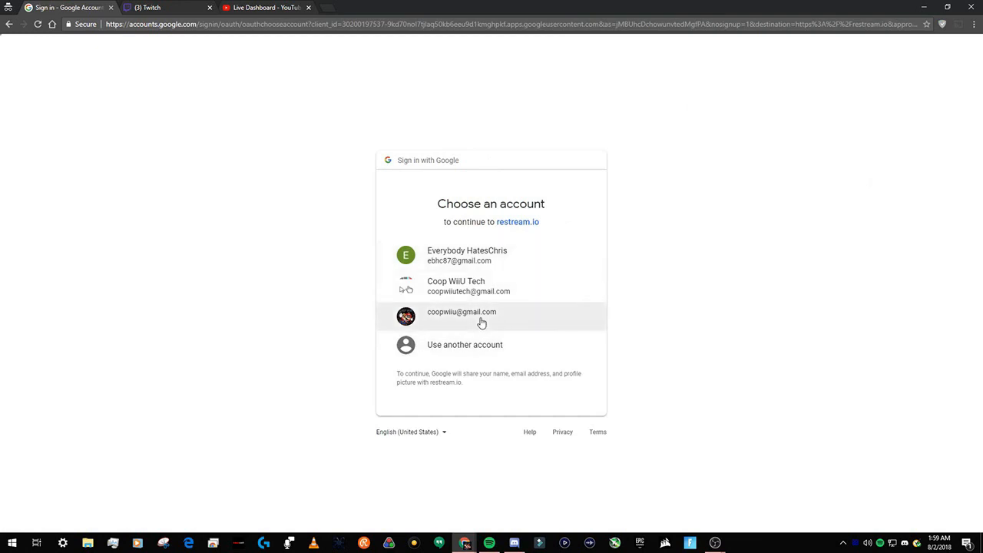
{"action": "left_click", "coordinate": [481, 323]}
{"action": "left_click", "coordinate": [498, 426]}
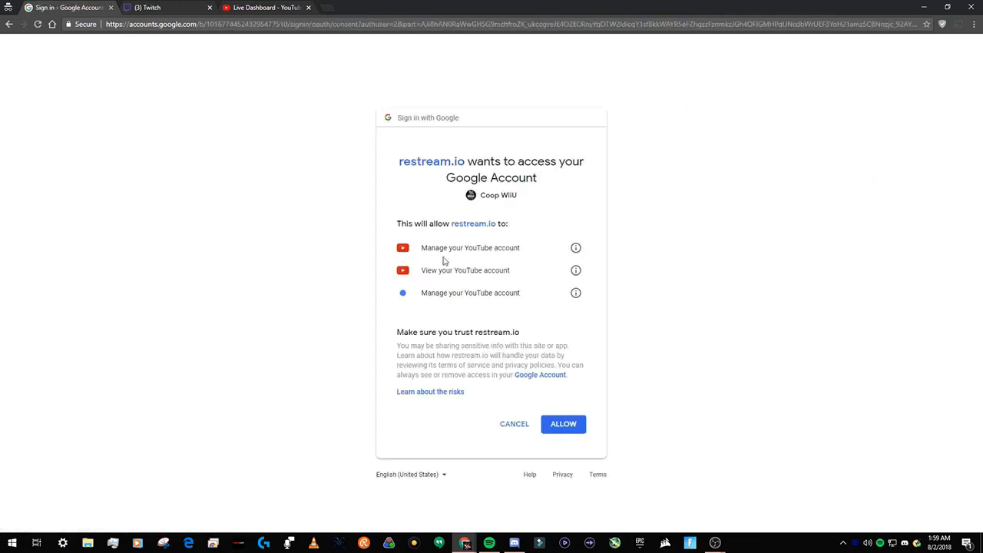
{"action": "left_click", "coordinate": [565, 428]}
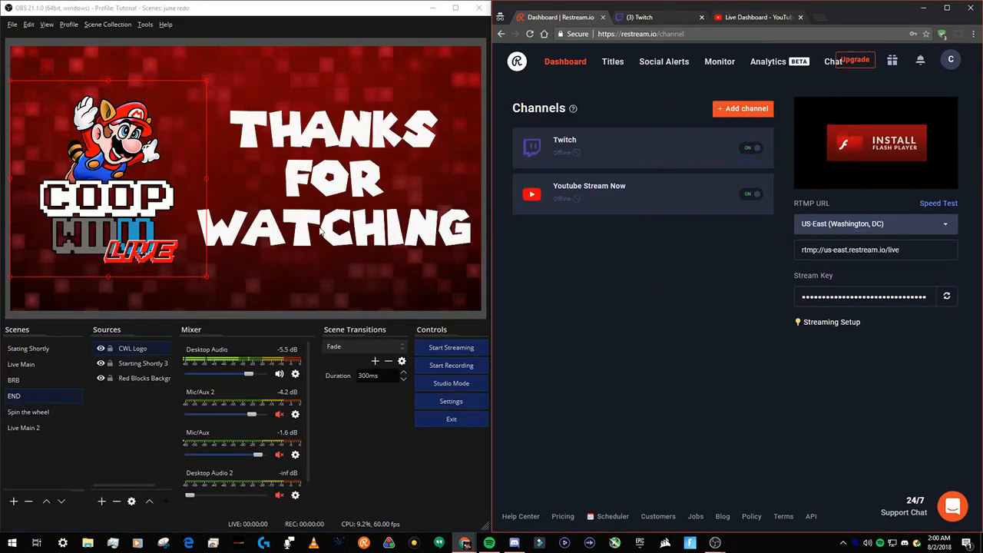
Switch to OBS, open its Stream settings and select US-East (Washington, DC) as the Restream.io server.
{"action": "left_click", "coordinate": [317, 223]}
{"action": "left_click", "coordinate": [209, 291]}
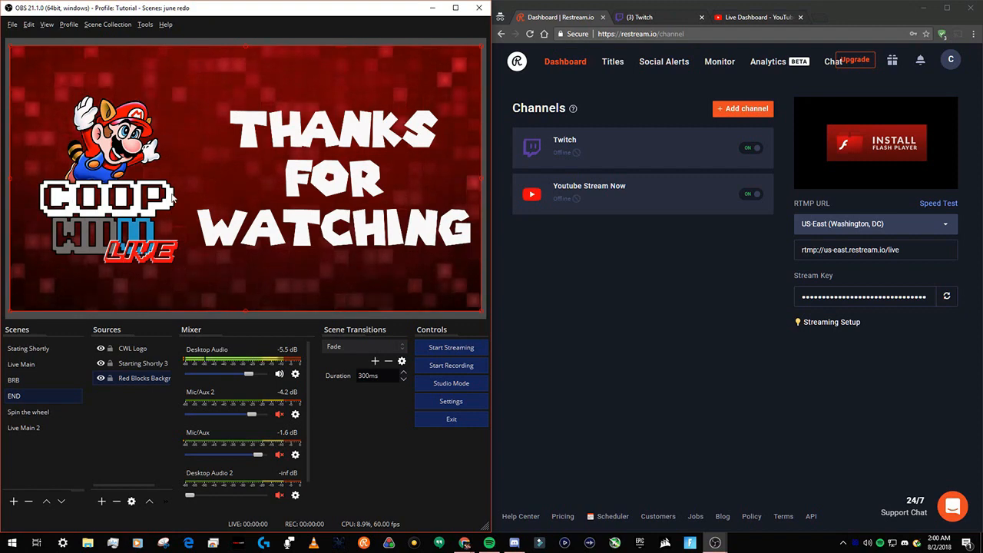
{"action": "left_click", "coordinate": [434, 403]}
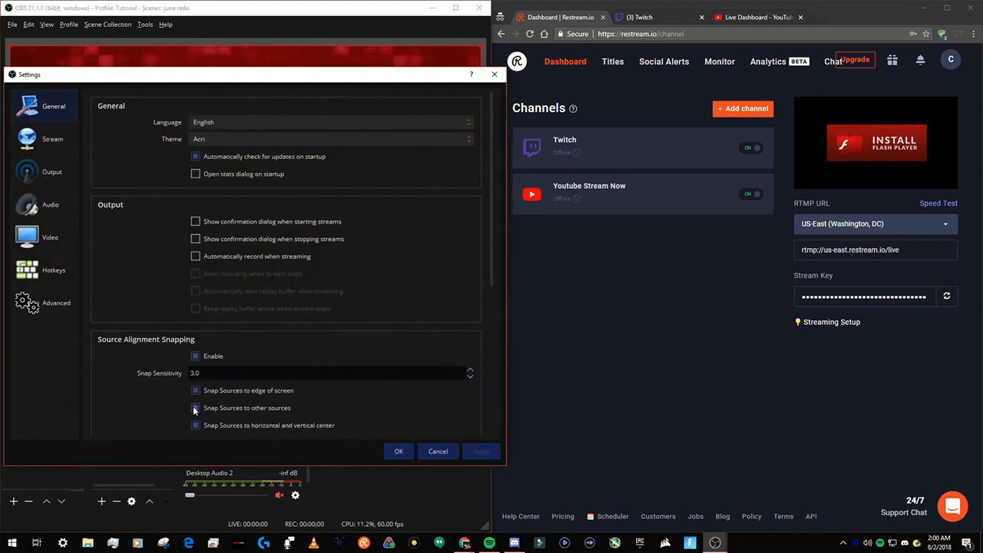
{"action": "left_click", "coordinate": [35, 142]}
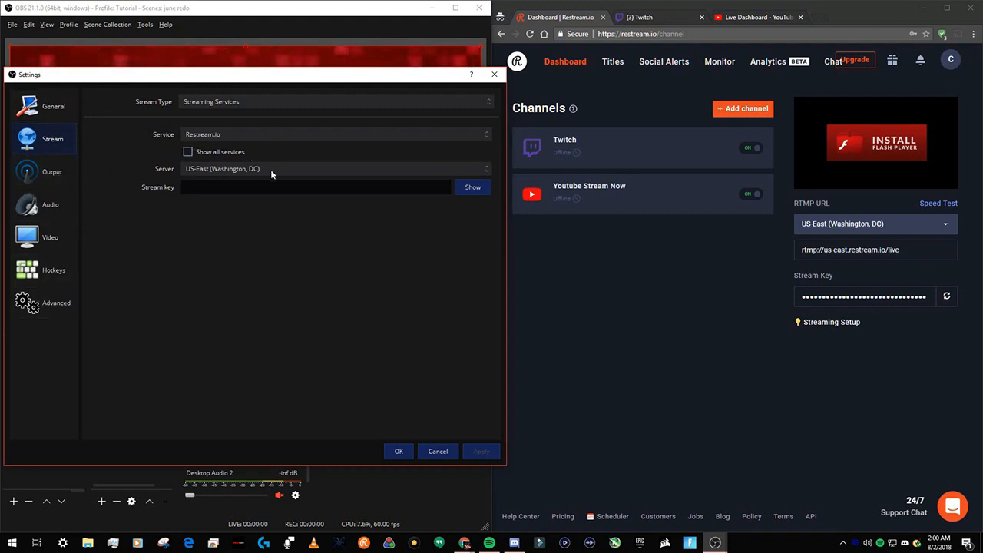
{"action": "left_click", "coordinate": [222, 166]}
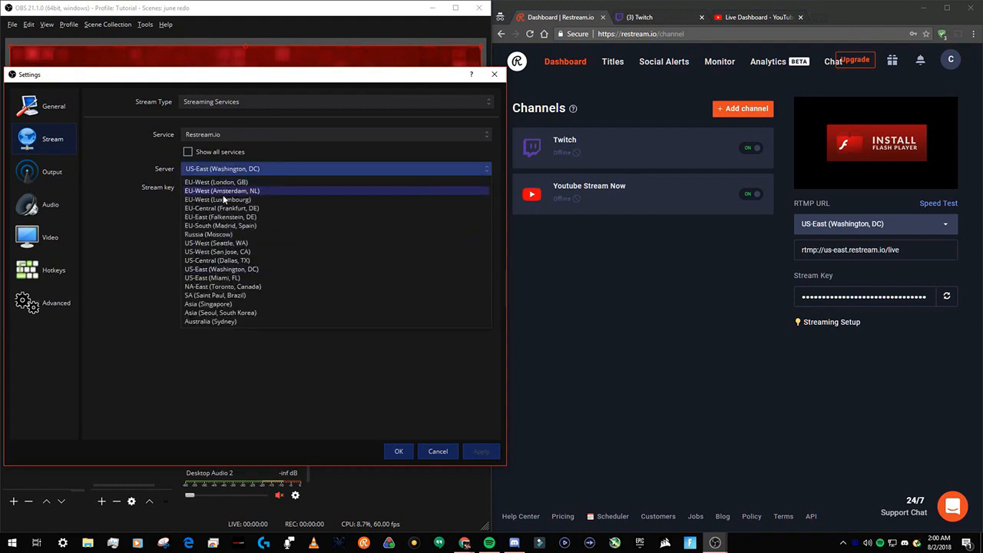
{"action": "left_click", "coordinate": [253, 182]}
{"action": "left_click", "coordinate": [254, 172]}
{"action": "left_click", "coordinate": [267, 270]}
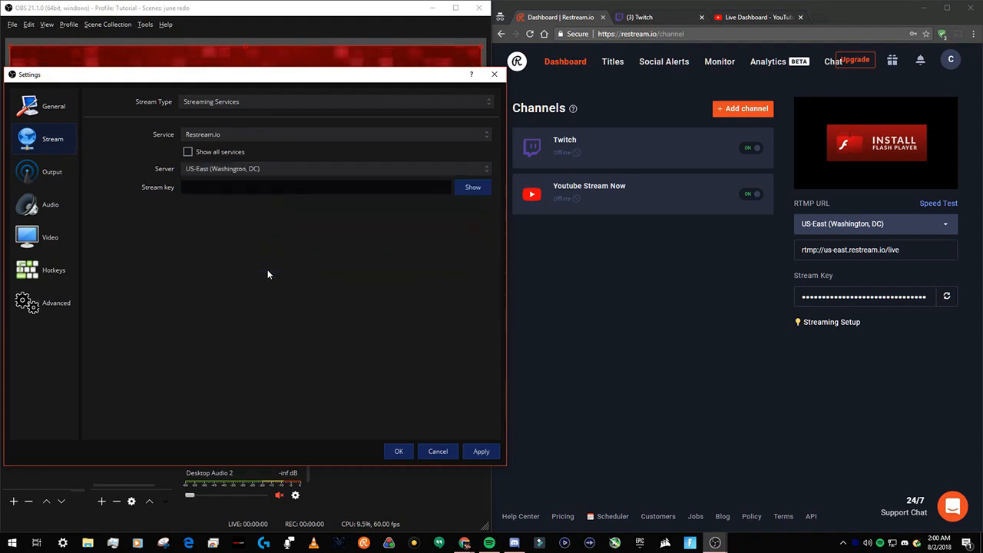
{"action": "left_click", "coordinate": [266, 171]}
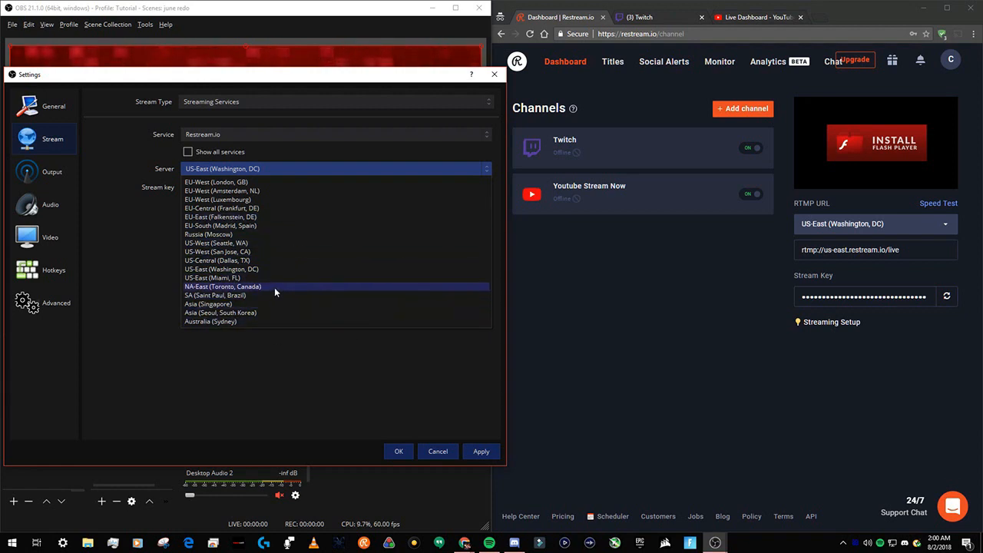
{"action": "left_click", "coordinate": [227, 168]}
Copy the stream key from the Restream dashboard and paste it into the OBS stream key field.
{"action": "left_click", "coordinate": [232, 187]}
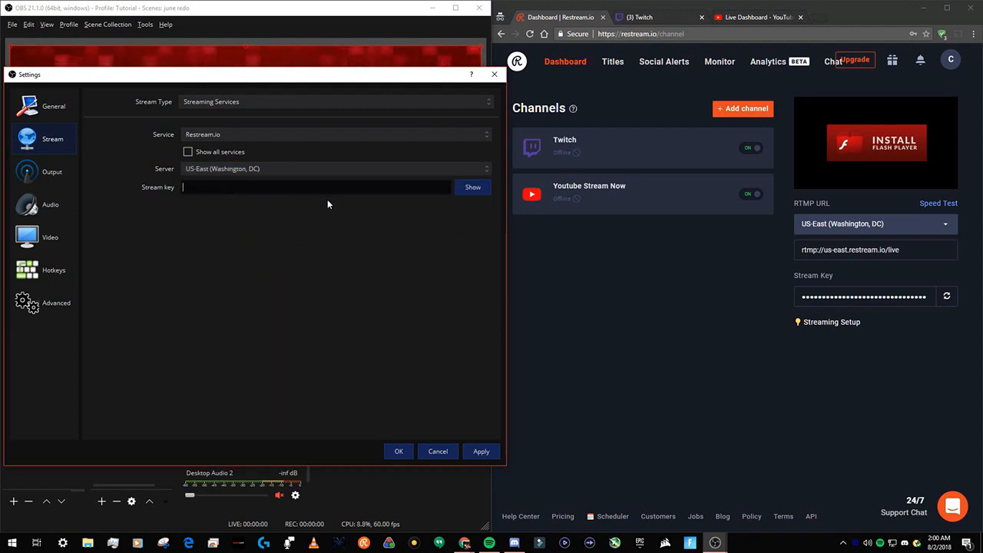
{"action": "left_click", "coordinate": [864, 296]}
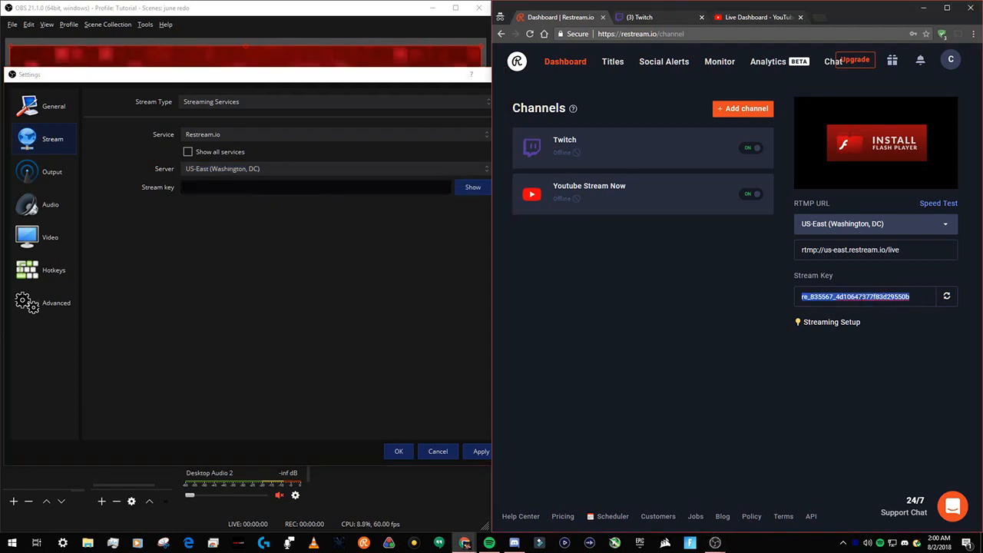
{"action": "right_click", "coordinate": [868, 298]}
{"action": "left_click", "coordinate": [873, 320]}
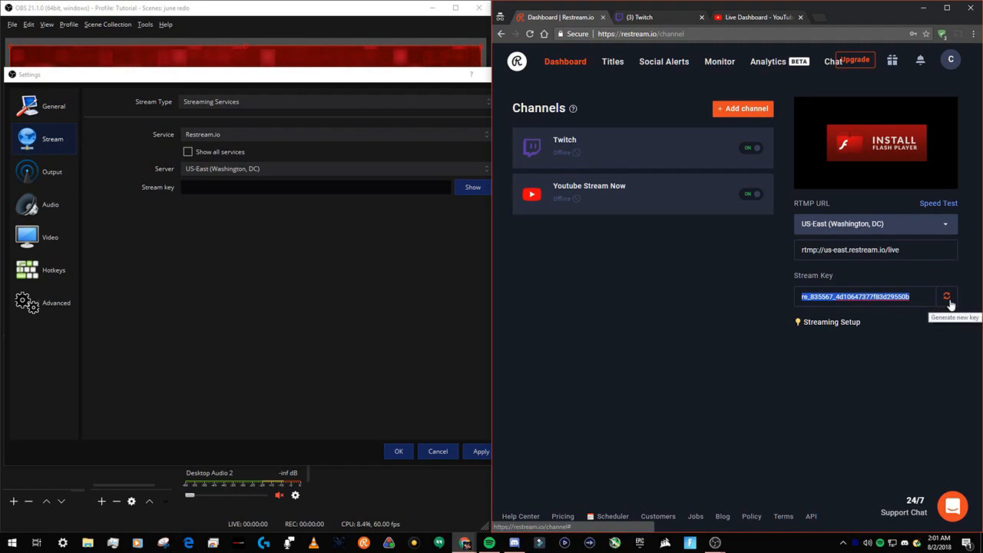
{"action": "right_click", "coordinate": [254, 190]}
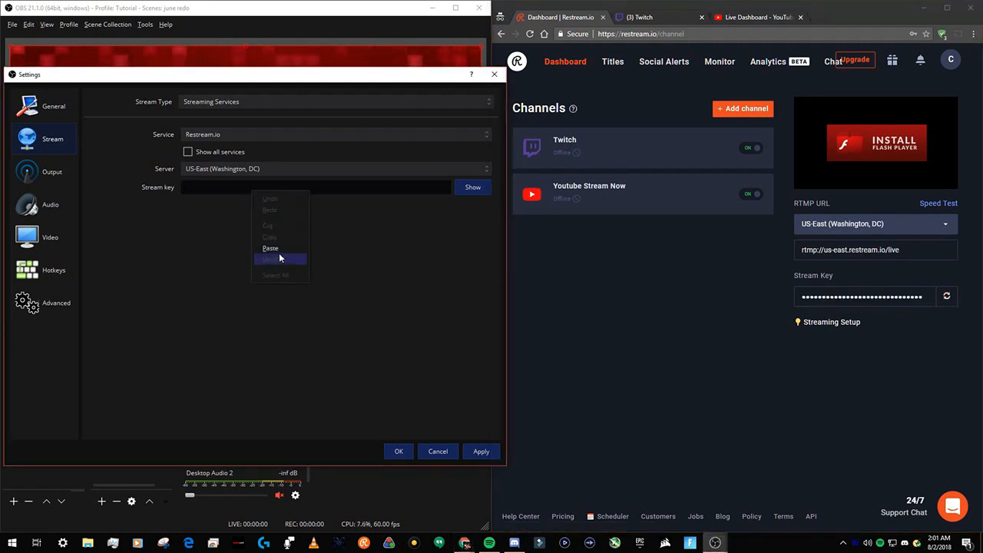
{"action": "left_click", "coordinate": [272, 248]}
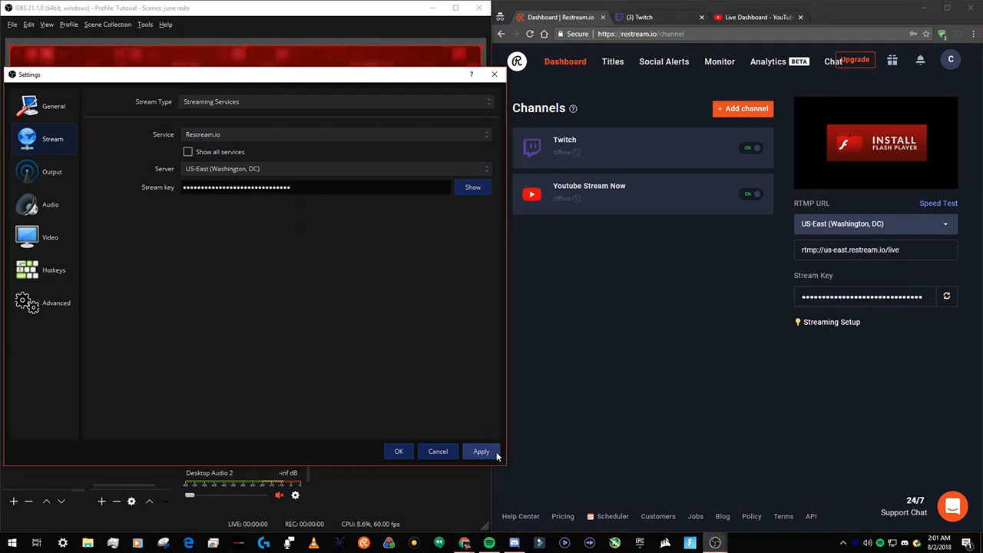
Reveal the stream key in OBS and compare it with the key on the Restream dashboard.
{"action": "left_click", "coordinate": [472, 189]}
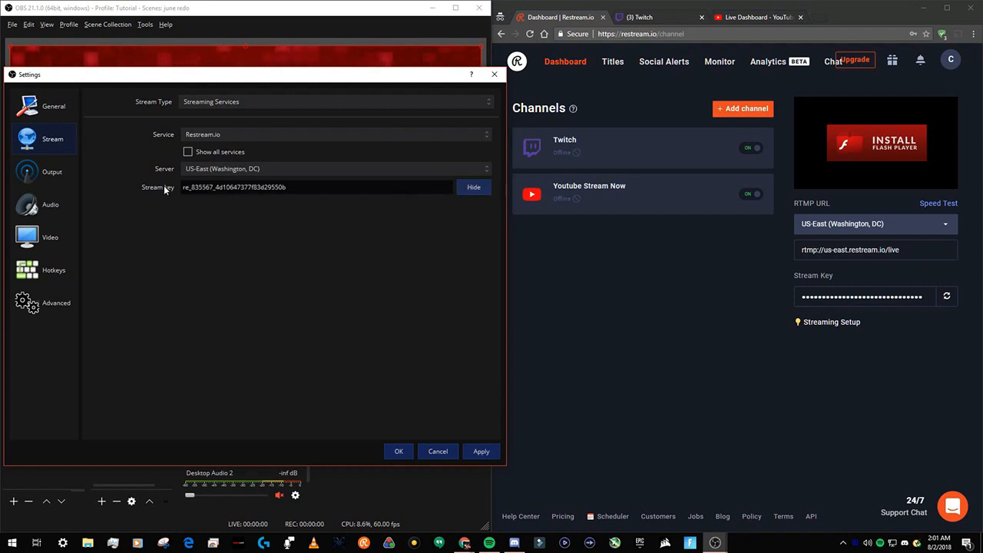
{"action": "left_click", "coordinate": [860, 296]}
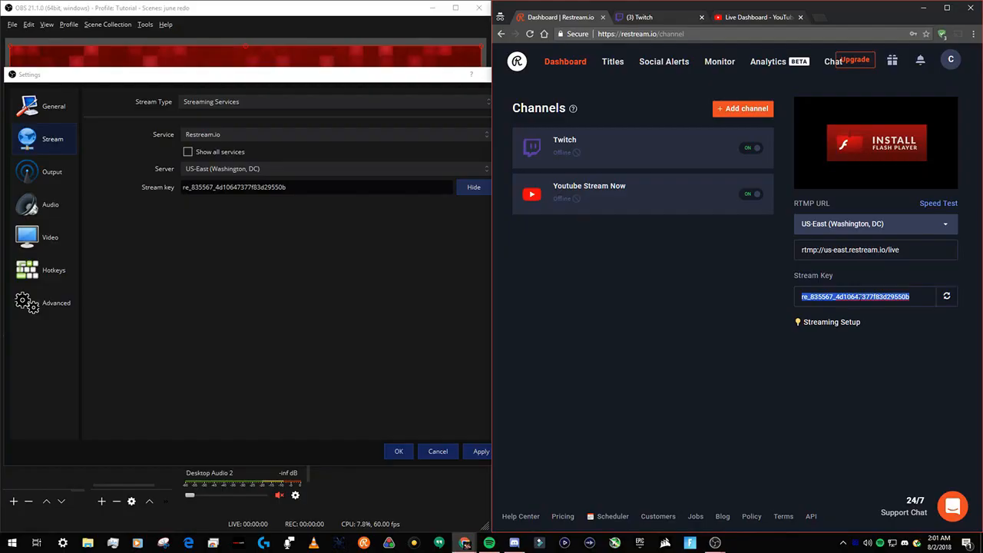
{"action": "left_click", "coordinate": [646, 276]}
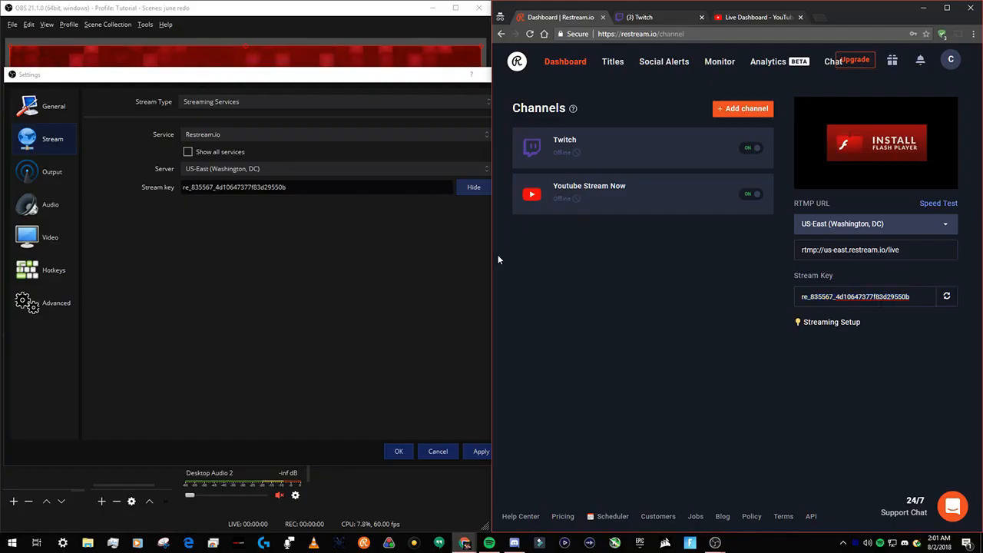
Examine the Output settings and the Video settings in OBS, ending on the Output settings.
{"action": "left_click", "coordinate": [46, 171]}
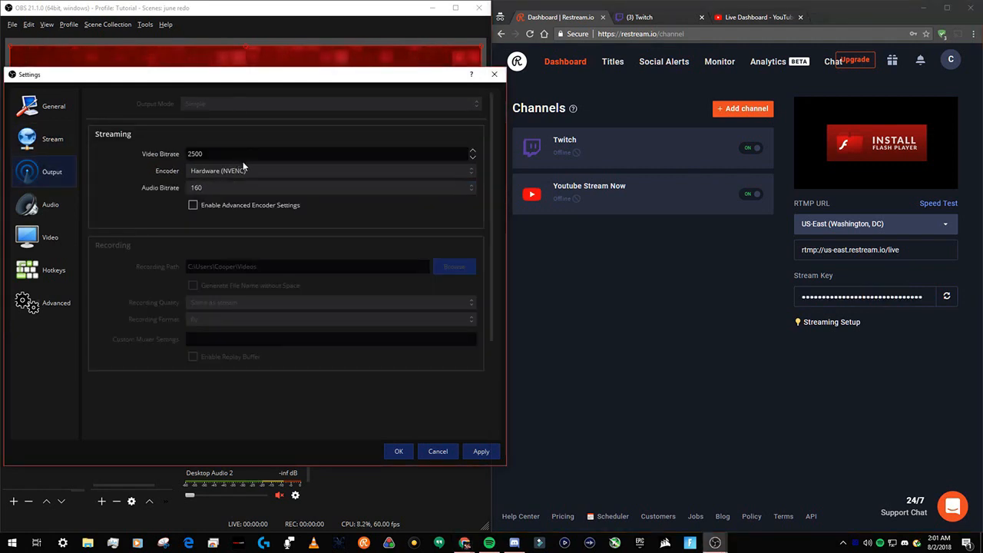
{"action": "left_click", "coordinate": [45, 234]}
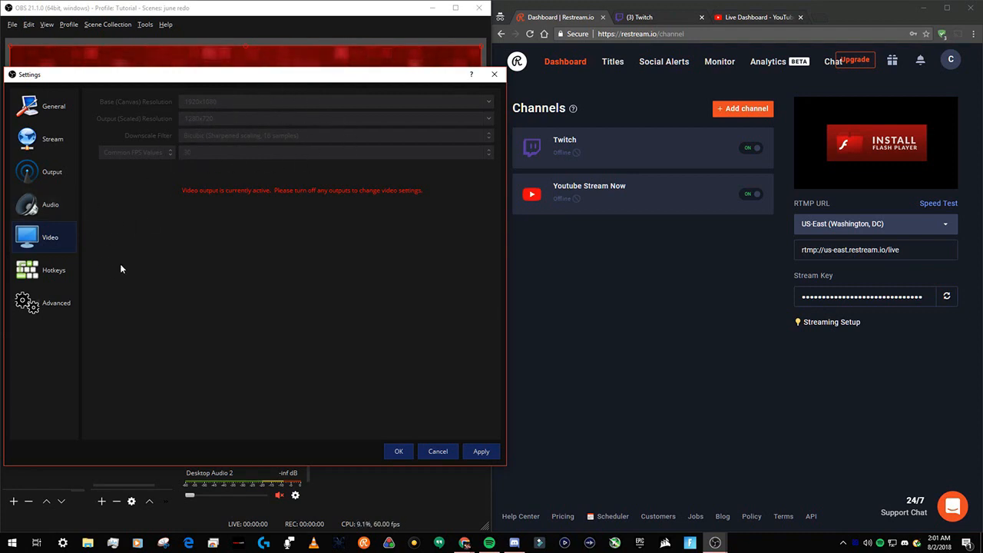
{"action": "left_click", "coordinate": [46, 171]}
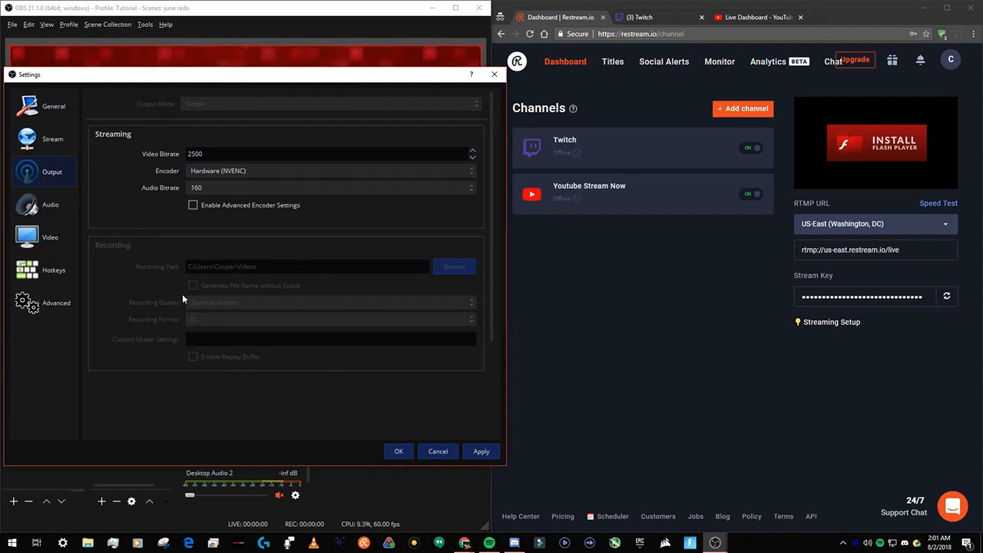
Switch the streaming encoder to Software (x264) and back to Hardware (NVENC).
{"action": "left_click", "coordinate": [310, 171]}
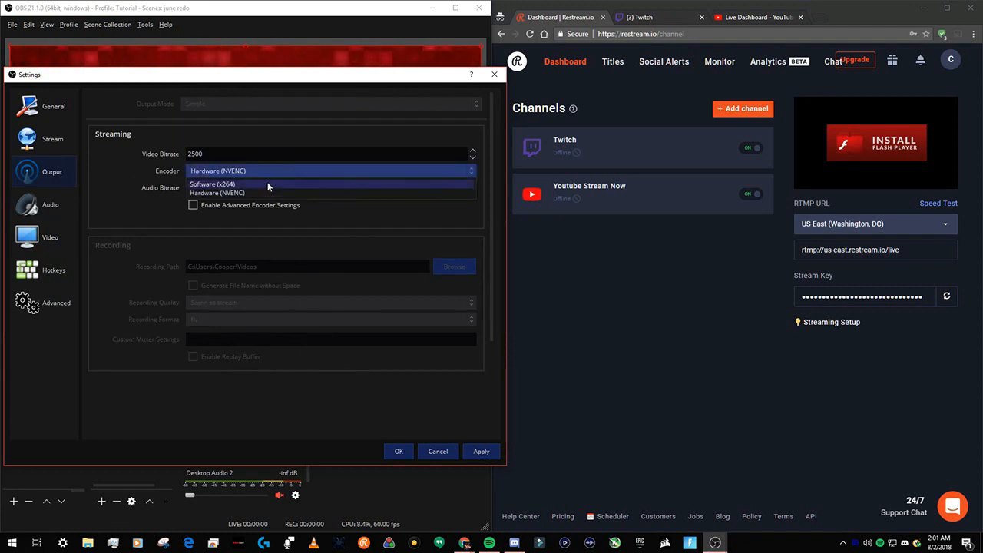
{"action": "left_click", "coordinate": [214, 182]}
{"action": "left_click", "coordinate": [198, 170]}
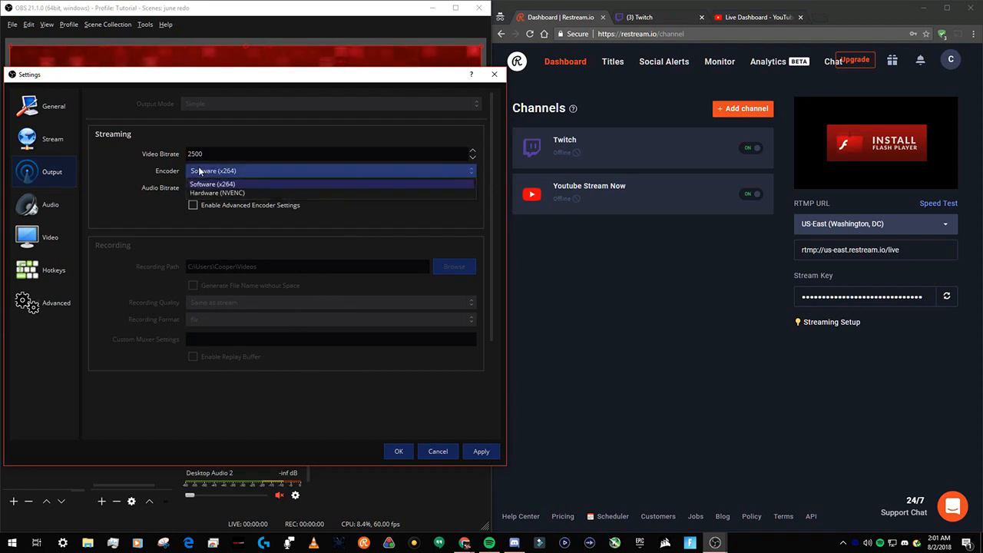
{"action": "left_click", "coordinate": [204, 180]}
{"action": "left_click", "coordinate": [195, 172]}
{"action": "left_click", "coordinate": [215, 184]}
{"action": "left_click", "coordinate": [219, 174]}
{"action": "left_click", "coordinate": [219, 174]}
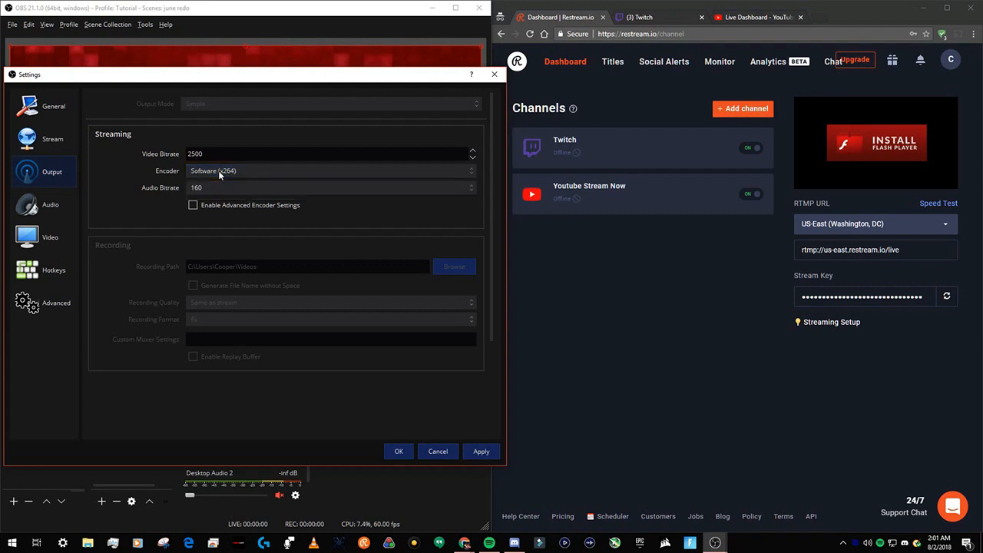
{"action": "left_click", "coordinate": [220, 174]}
{"action": "left_click", "coordinate": [226, 192]}
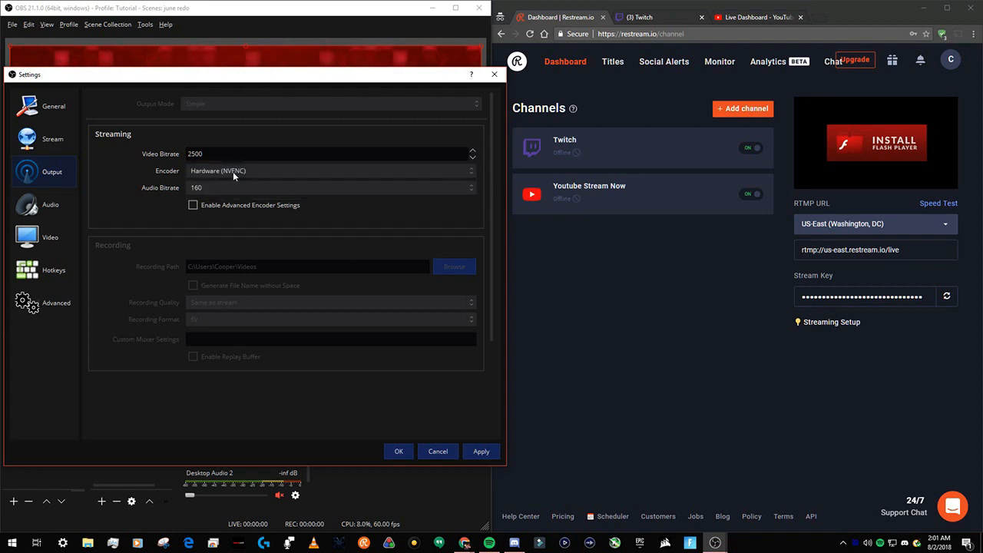
{"action": "left_click", "coordinate": [202, 177]}
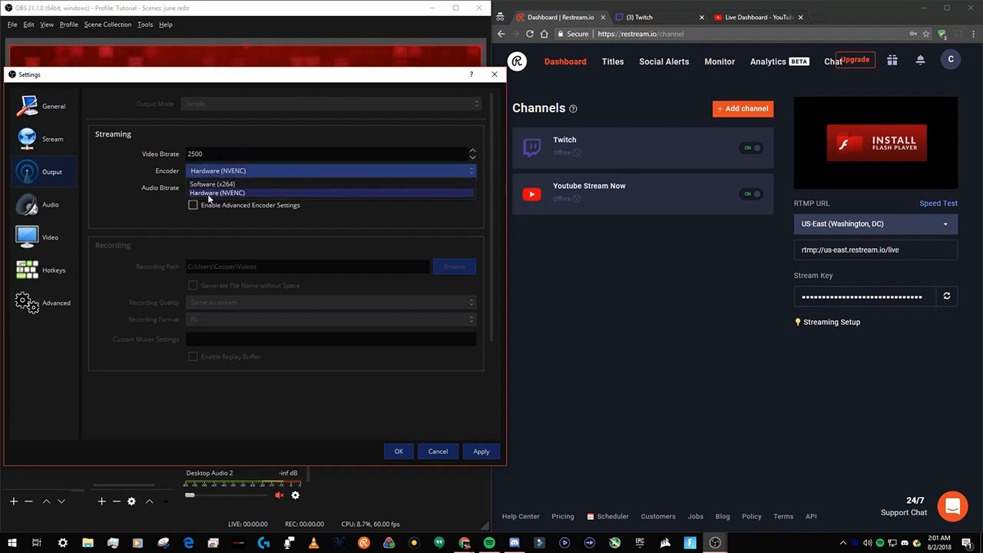
{"action": "left_click", "coordinate": [194, 167]}
Set the streaming video bitrate to 5000 after first trying 4000 and checking the Video settings.
{"action": "double_click", "coordinate": [218, 152]}
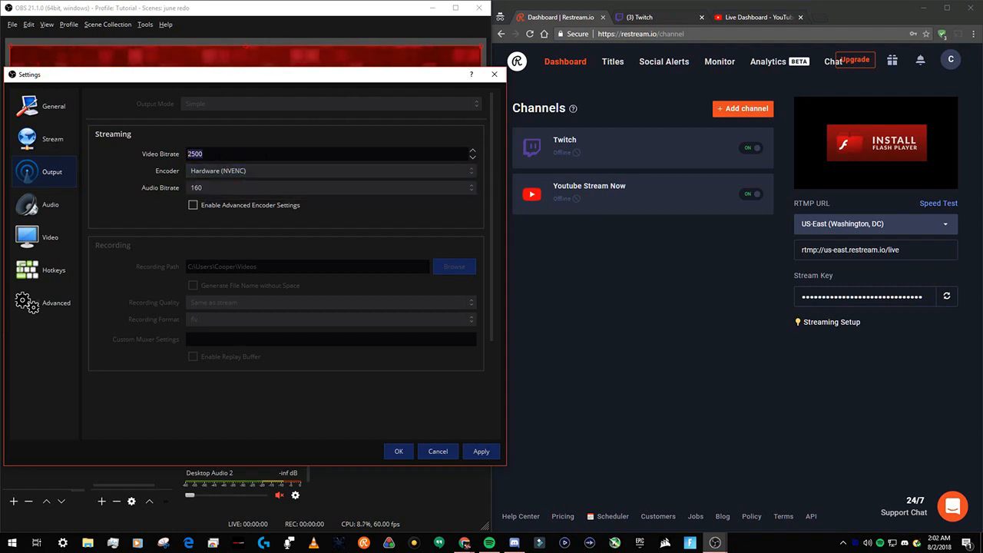
{"action": "type", "text": "4000"}
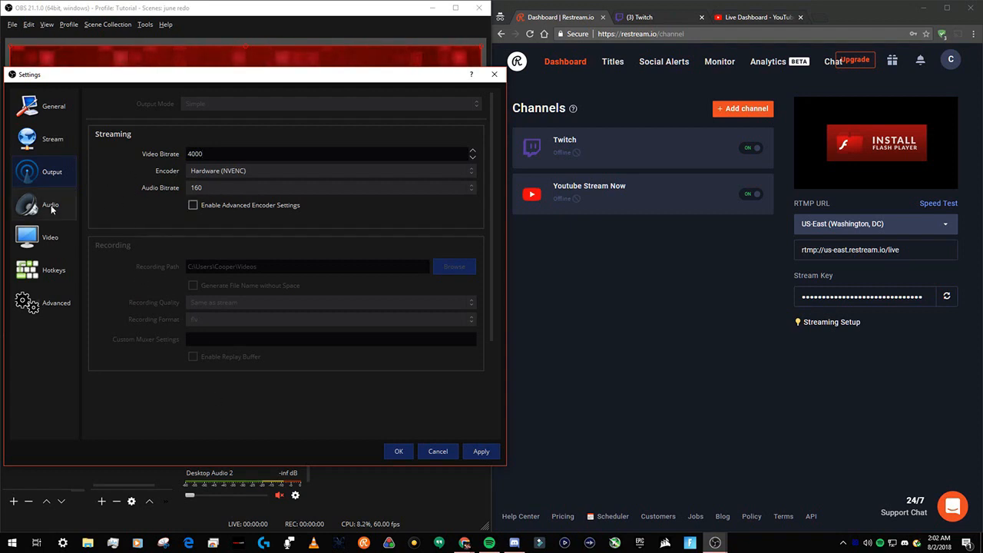
{"action": "left_click", "coordinate": [55, 243]}
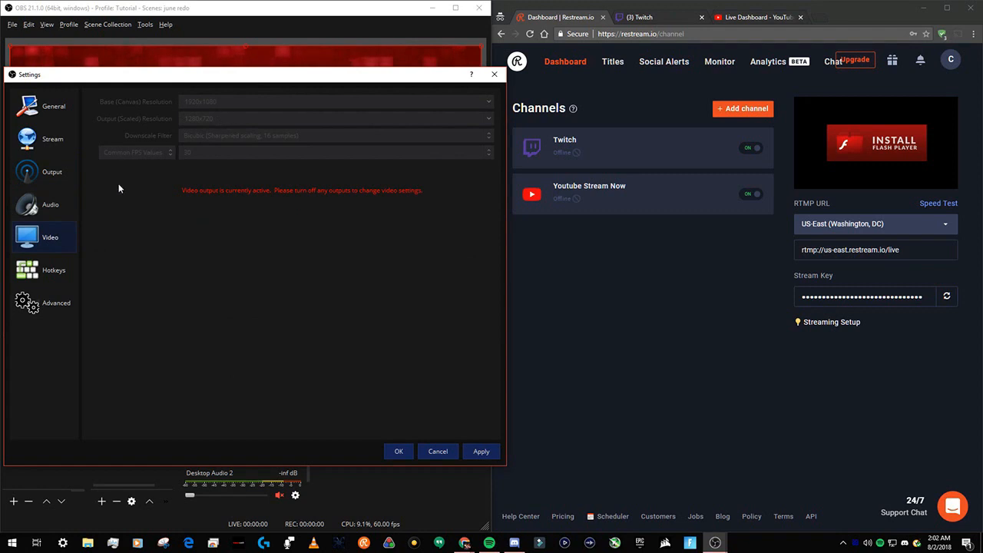
{"action": "left_click", "coordinate": [77, 176]}
{"action": "left_click_drag", "start_coordinate": [206, 153], "coordinate": [172, 154]}
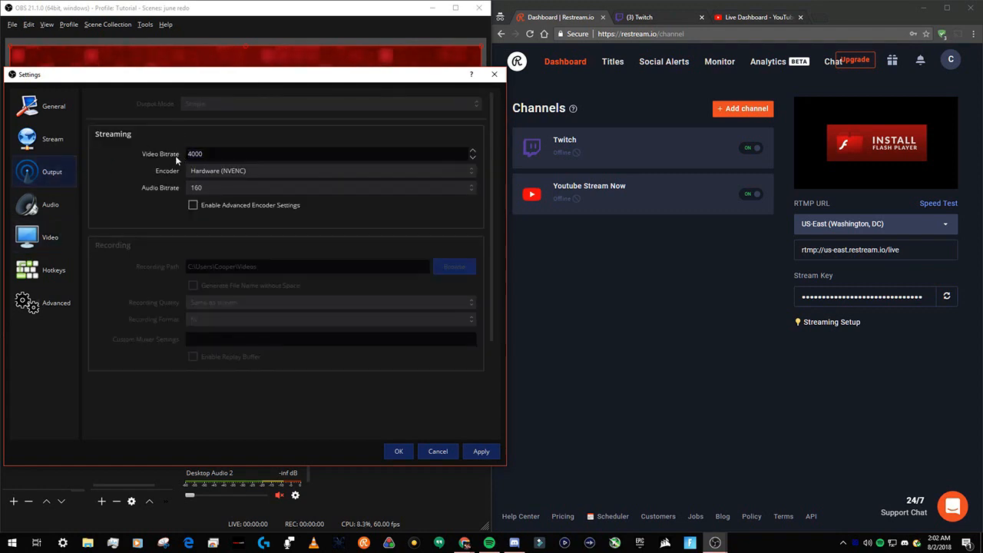
{"action": "type", "text": "5000"}
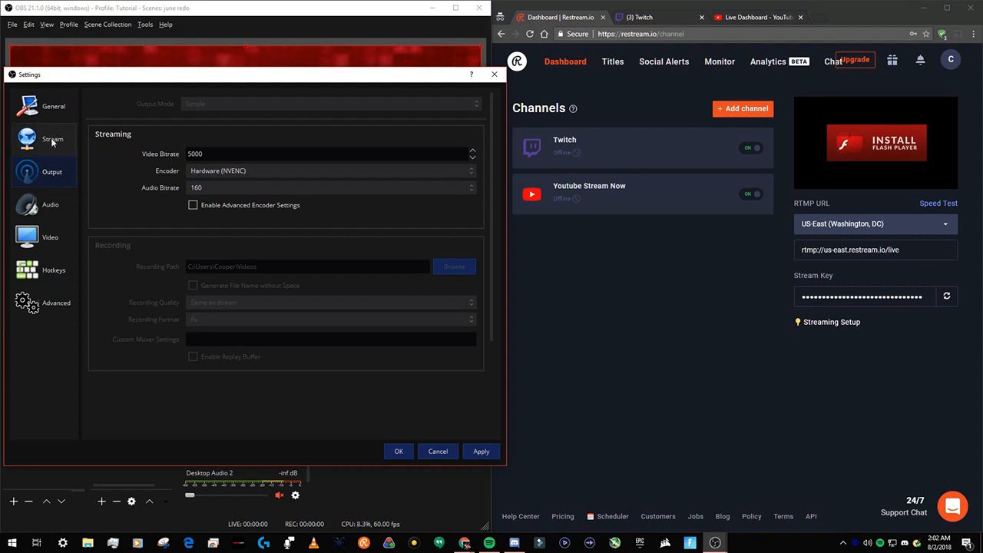
Return to the Stream settings, apply all settings changes and close the OBS settings window.
{"action": "left_click", "coordinate": [52, 141]}
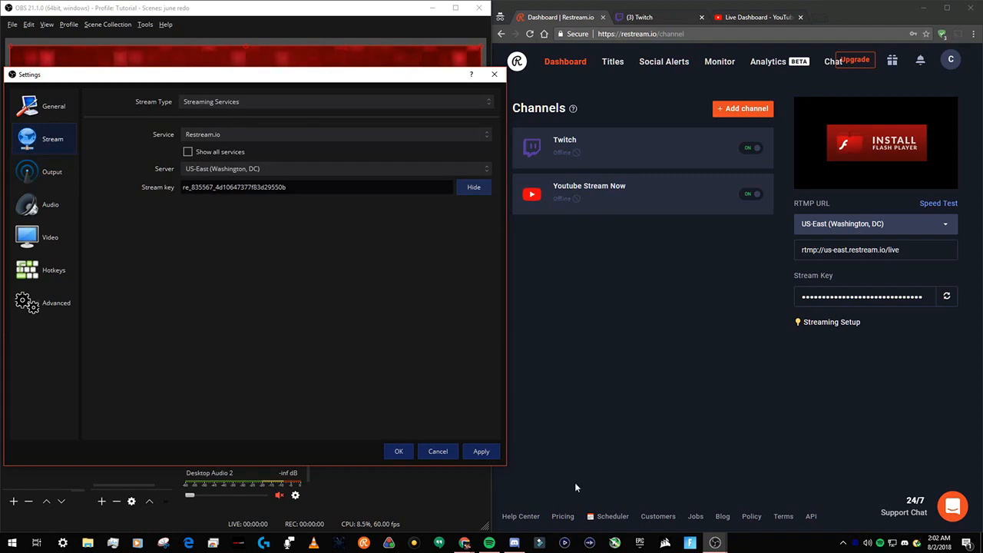
{"action": "left_click", "coordinate": [476, 453]}
{"action": "left_click", "coordinate": [396, 451]}
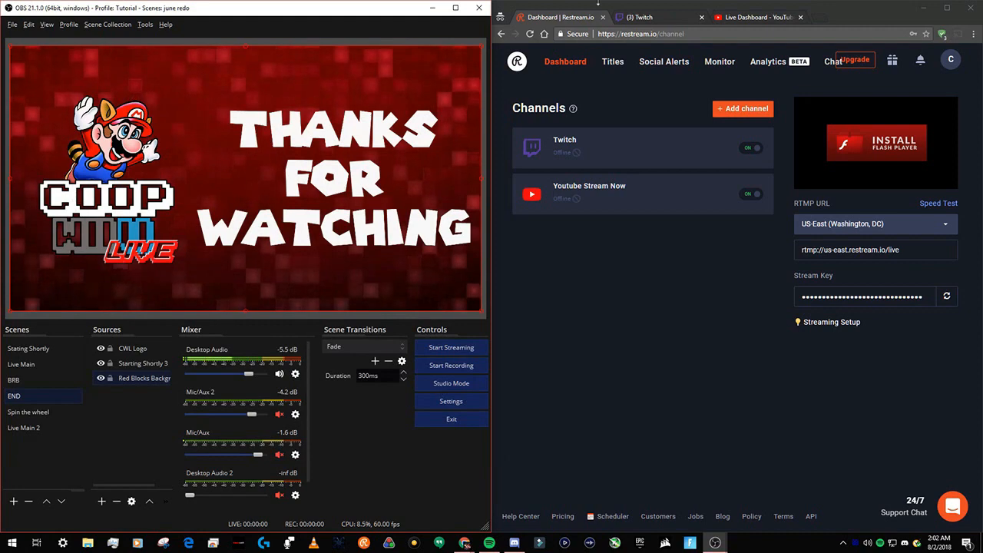
Look over the YouTube Live Dashboard and the Twitch live dashboard in the browser.
{"action": "left_click", "coordinate": [768, 17]}
{"action": "left_click", "coordinate": [642, 23]}
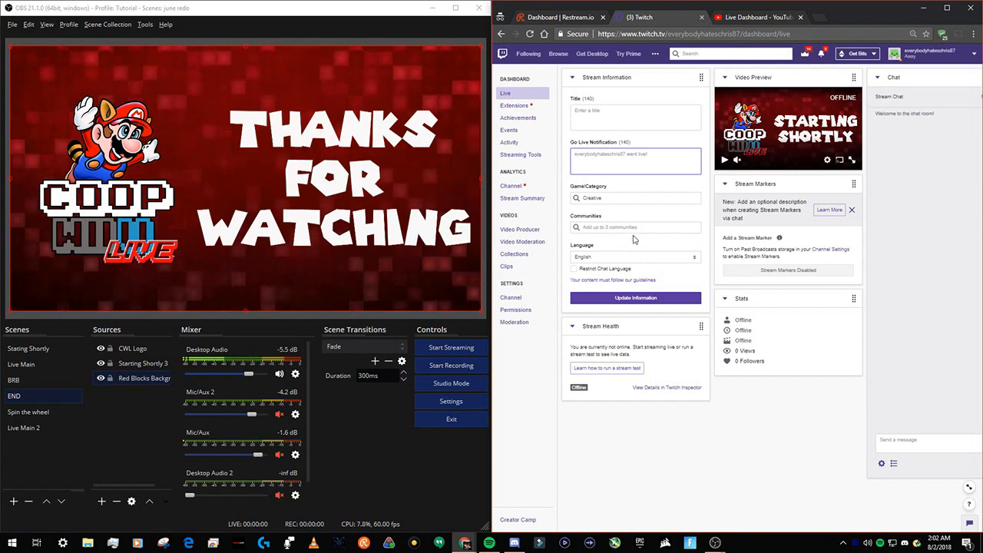
{"action": "key", "text": "ctrl+Tab"}
{"action": "left_click_drag", "start_coordinate": [594, 524], "coordinate": [677, 525]}
{"action": "scroll", "coordinate": [691, 430], "scroll_direction": "down", "scroll_amount": 3}
{"action": "scroll", "coordinate": [724, 426], "scroll_direction": "up", "scroll_amount": 3}
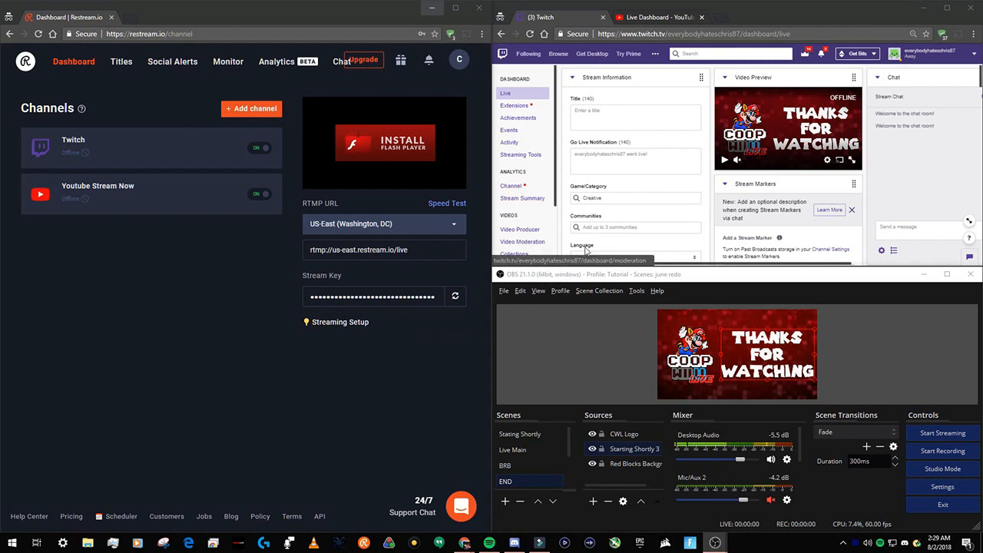
Start the live stream in OBS and launch Restream's Webchat in its own browser window.
{"action": "left_click", "coordinate": [942, 433]}
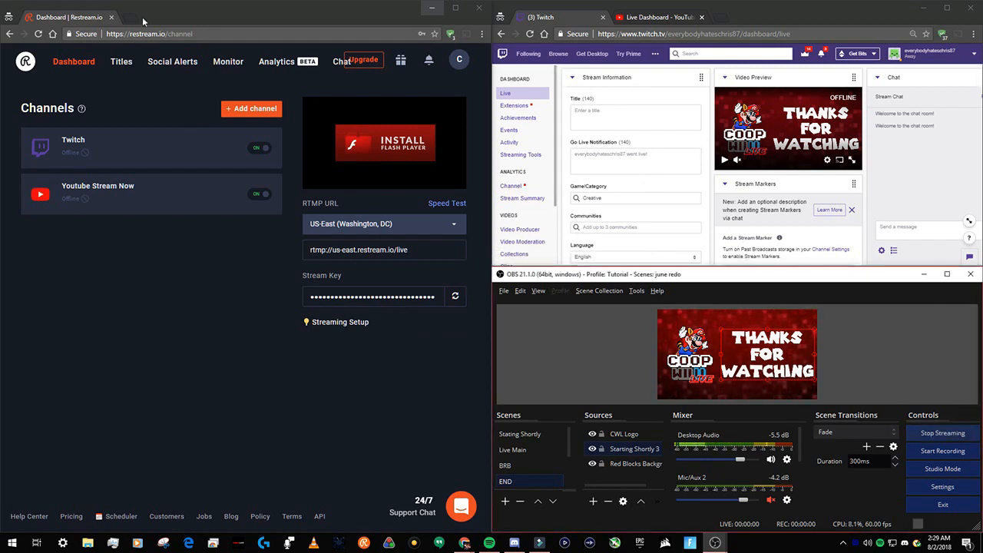
{"action": "left_click", "coordinate": [335, 63]}
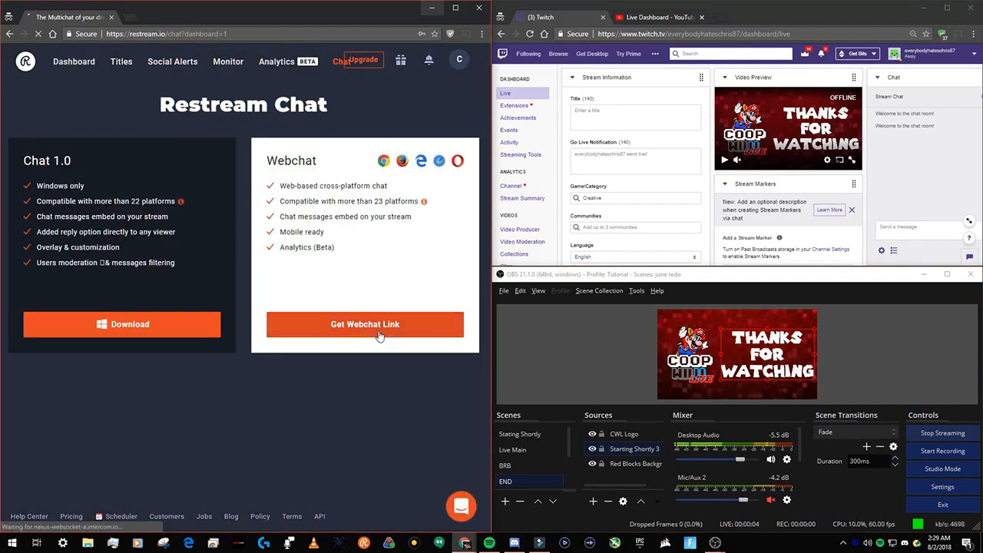
{"action": "left_click", "coordinate": [378, 336]}
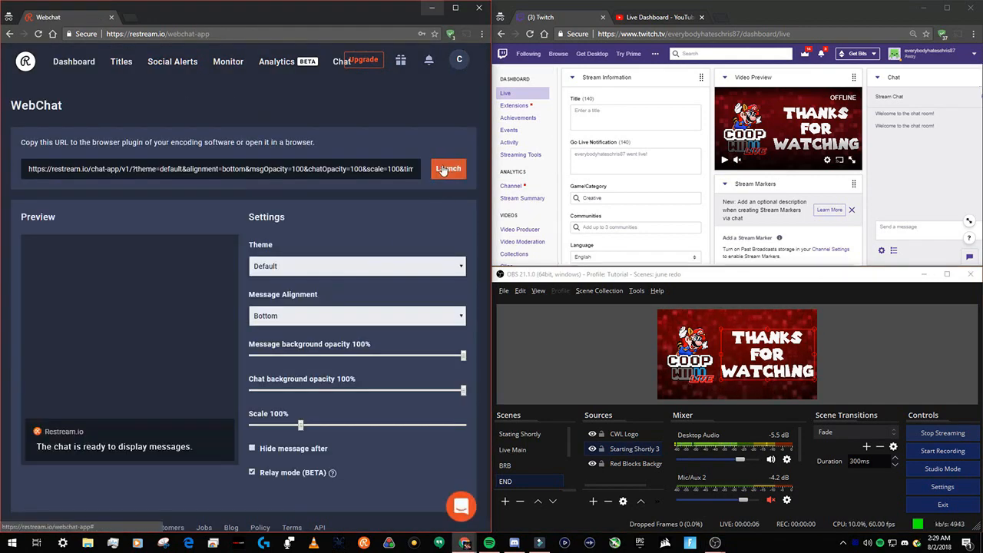
{"action": "left_click", "coordinate": [443, 170]}
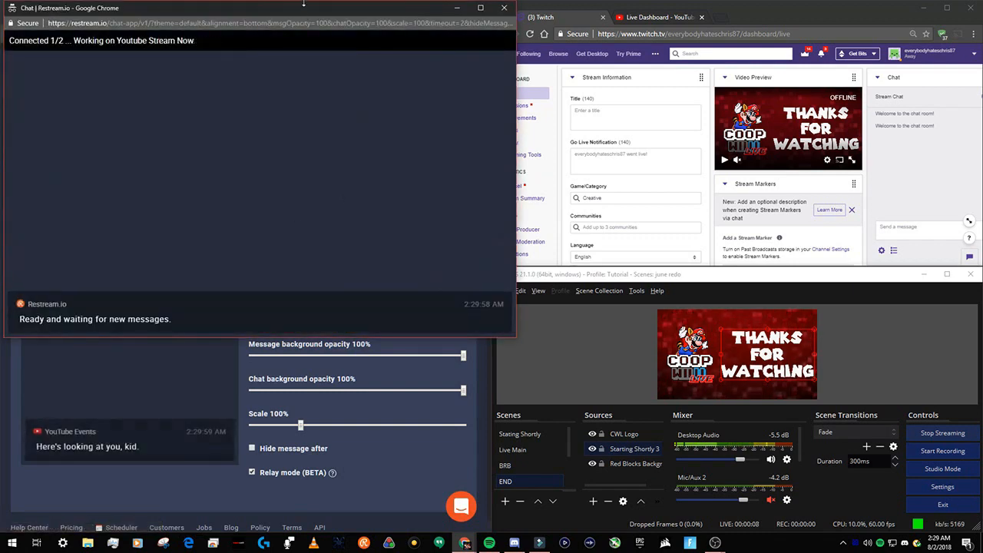
Place the chat window in the lower-left quarter of the screen, narrow it, and return to the Webchat page.
{"action": "left_click_drag", "start_coordinate": [303, 4], "coordinate": [2, 521]}
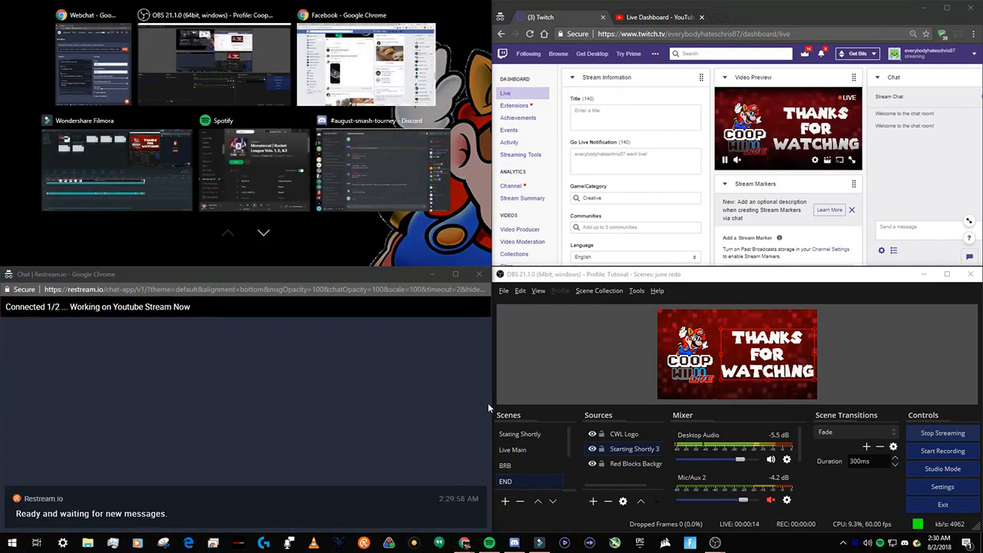
{"action": "left_click_drag", "start_coordinate": [488, 403], "coordinate": [173, 402]}
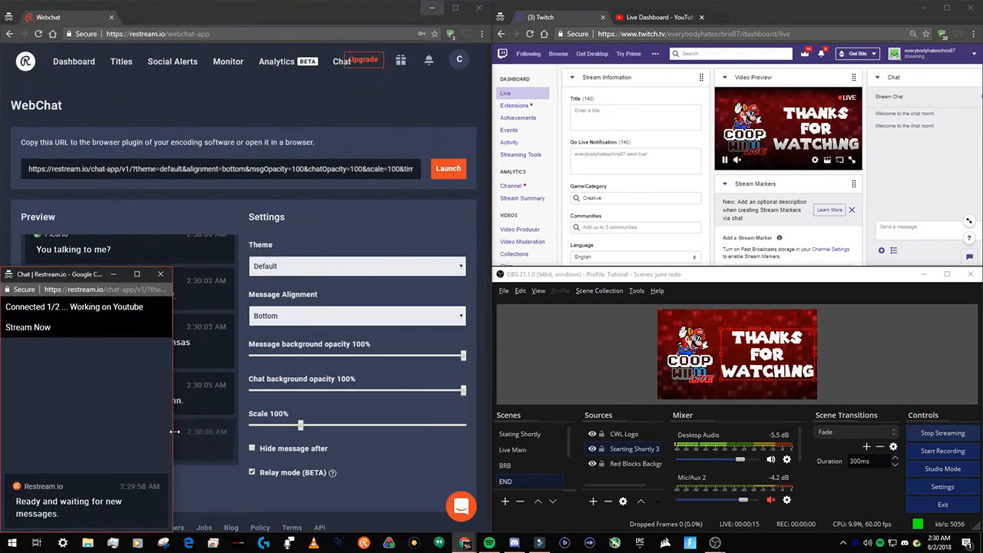
{"action": "left_click", "coordinate": [332, 221]}
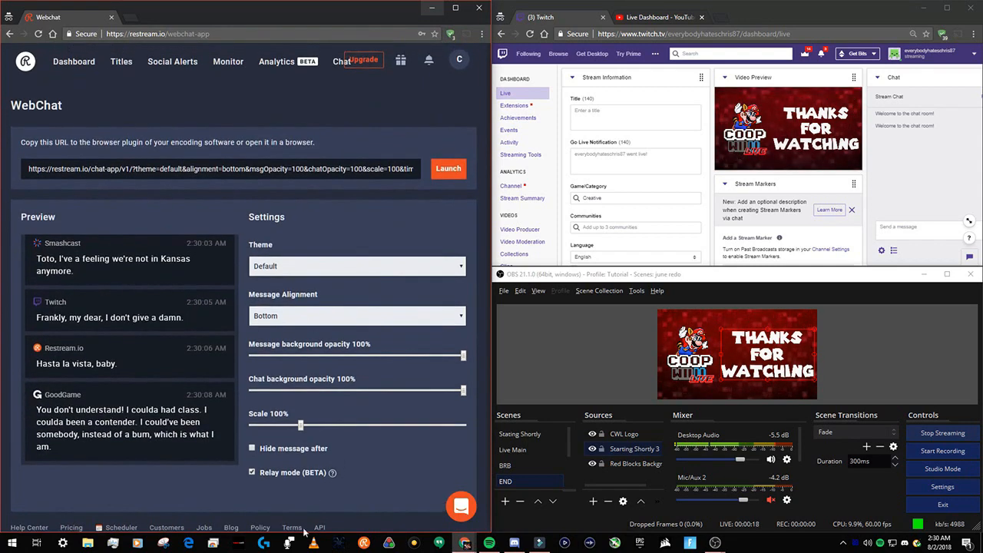
Compare the Chat 1.0 and Webchat options on the Restream Chat page and reopen the Webchat setup.
{"action": "left_click", "coordinate": [336, 62]}
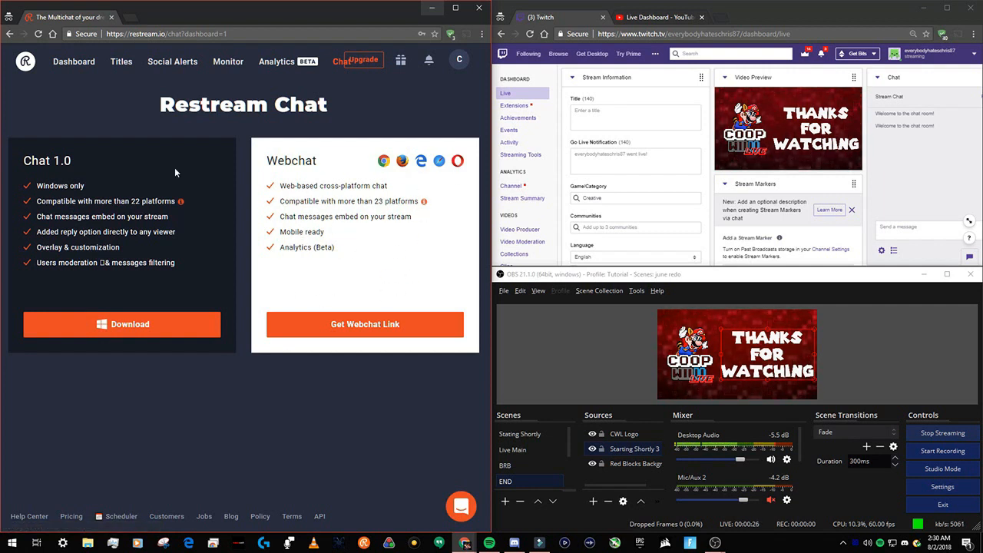
{"action": "left_click", "coordinate": [271, 325]}
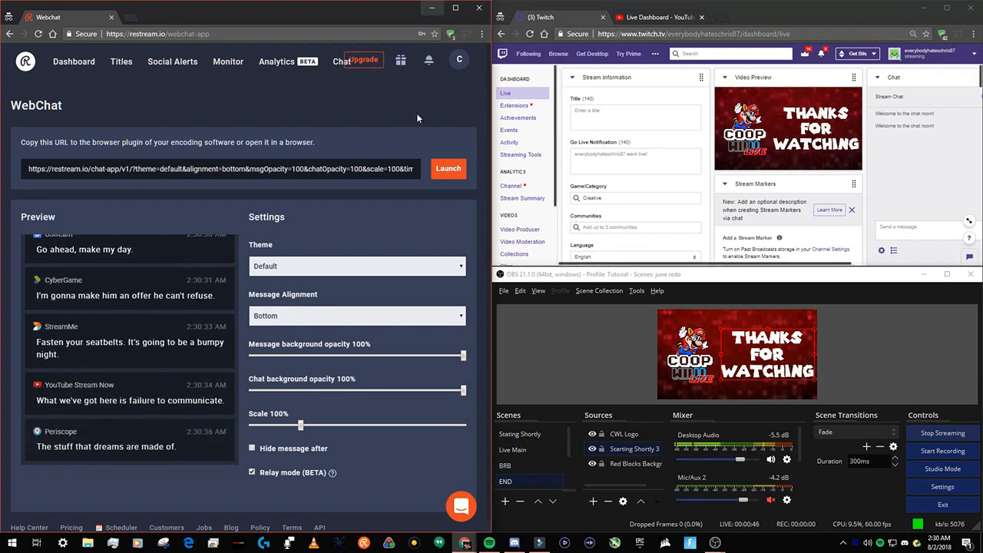
Check the YouTube and Twitch live dashboards and return to the Restream channel dashboard.
{"action": "left_click", "coordinate": [649, 17]}
{"action": "left_click", "coordinate": [612, 15]}
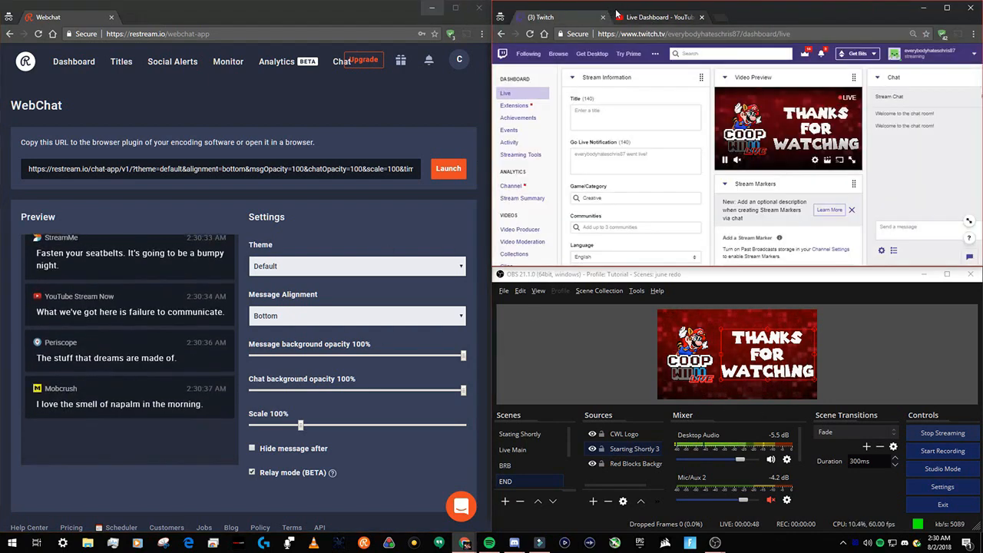
{"action": "left_click", "coordinate": [621, 16]}
{"action": "left_click", "coordinate": [558, 18]}
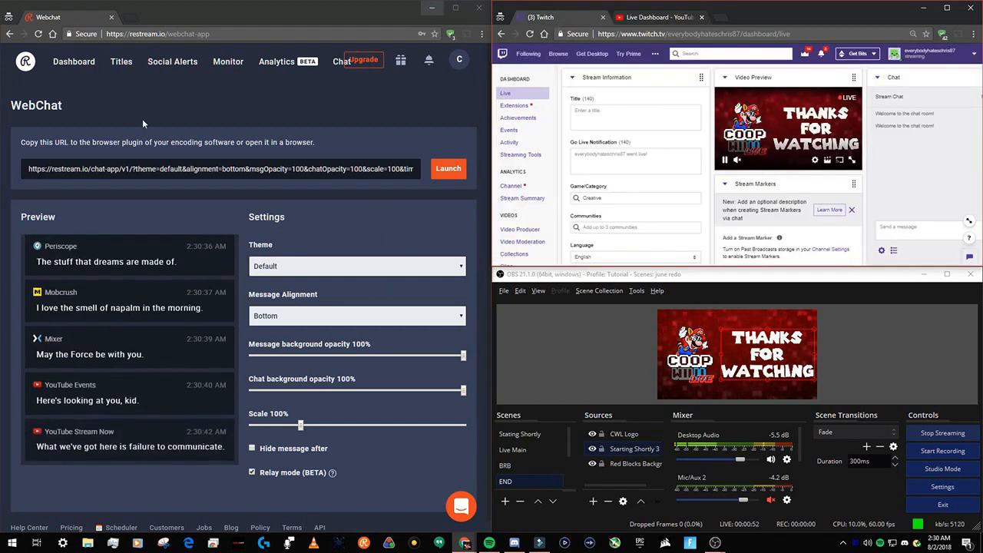
{"action": "left_click", "coordinate": [76, 62]}
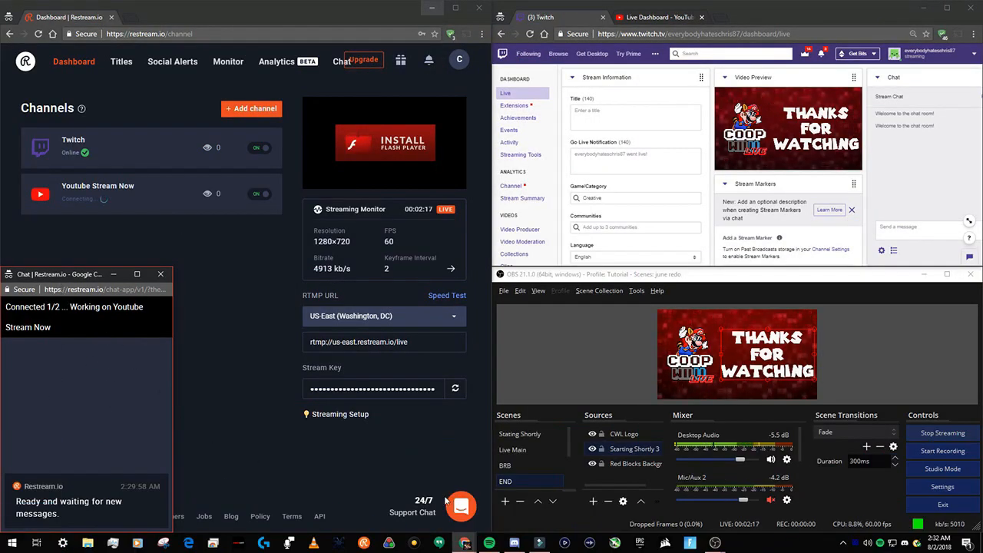
Look through Restream's support chat, including its answer search and new conversation view, and close it.
{"action": "left_click", "coordinate": [459, 505]}
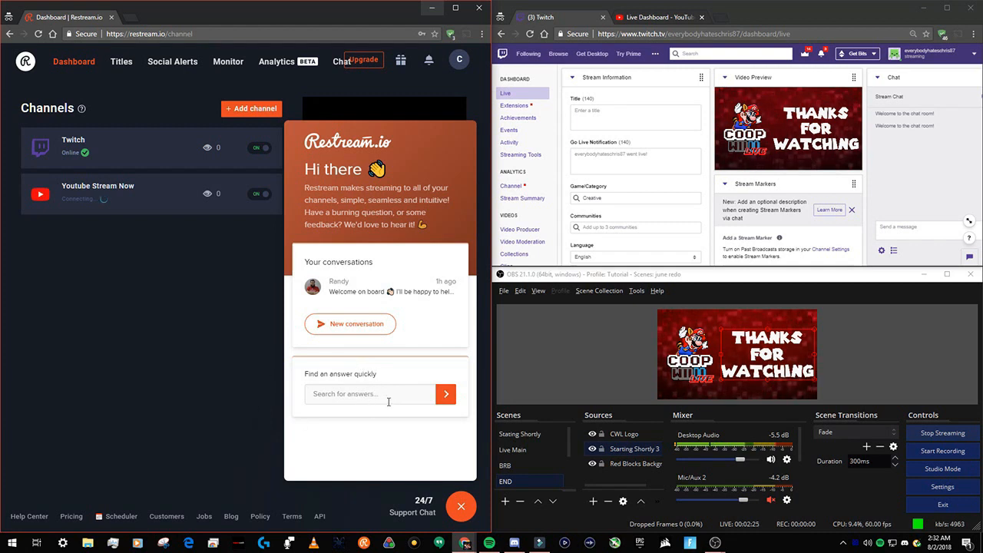
{"action": "left_click", "coordinate": [349, 399]}
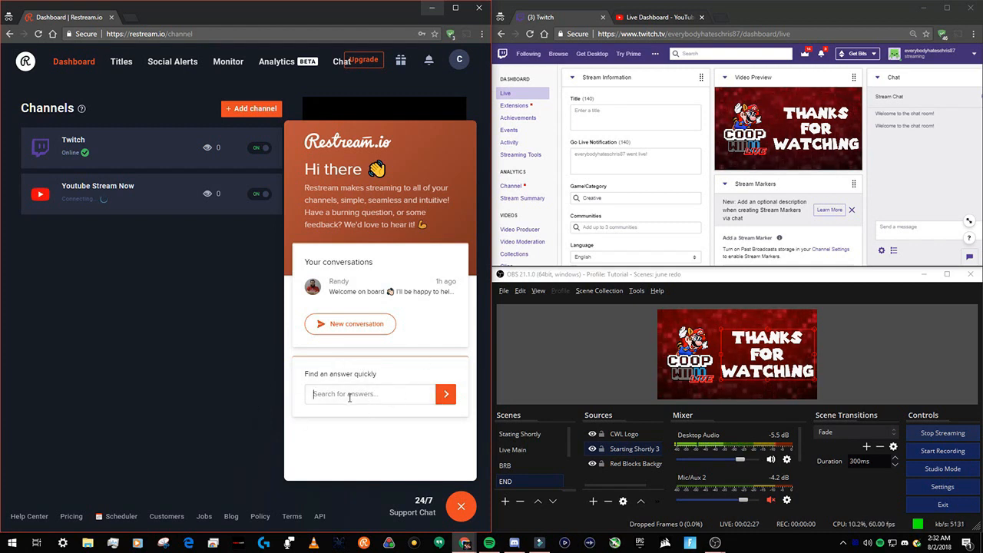
{"action": "left_click", "coordinate": [347, 321]}
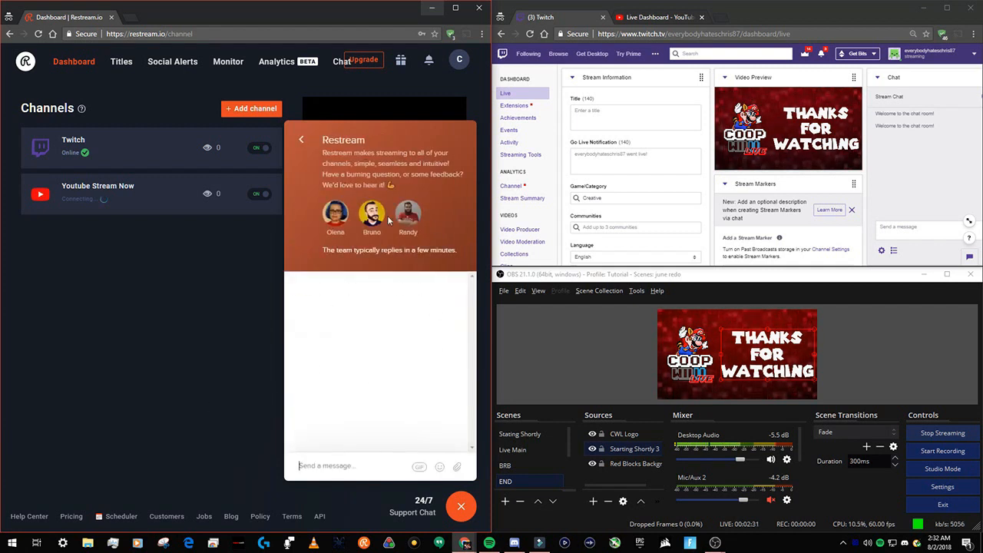
{"action": "left_click", "coordinate": [300, 141]}
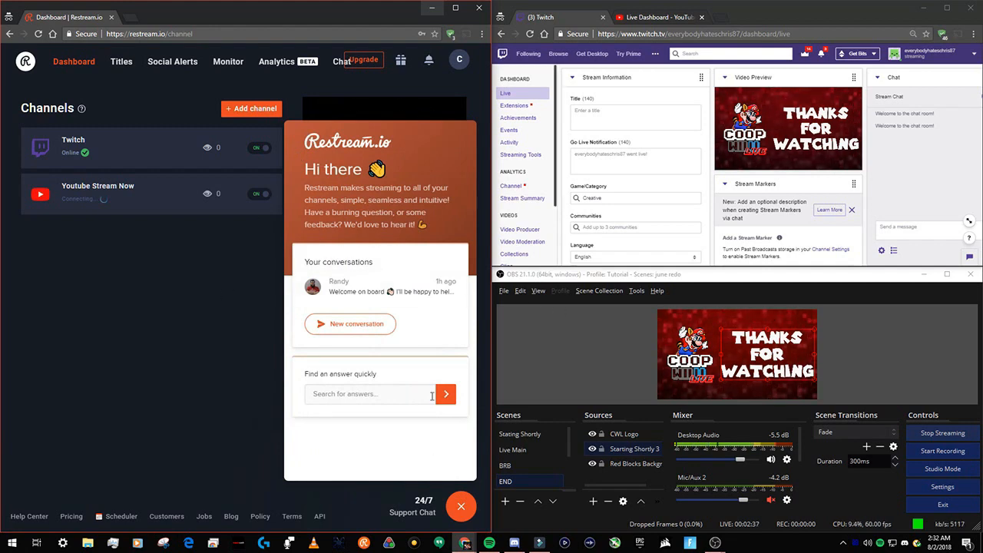
{"action": "left_click", "coordinate": [460, 506]}
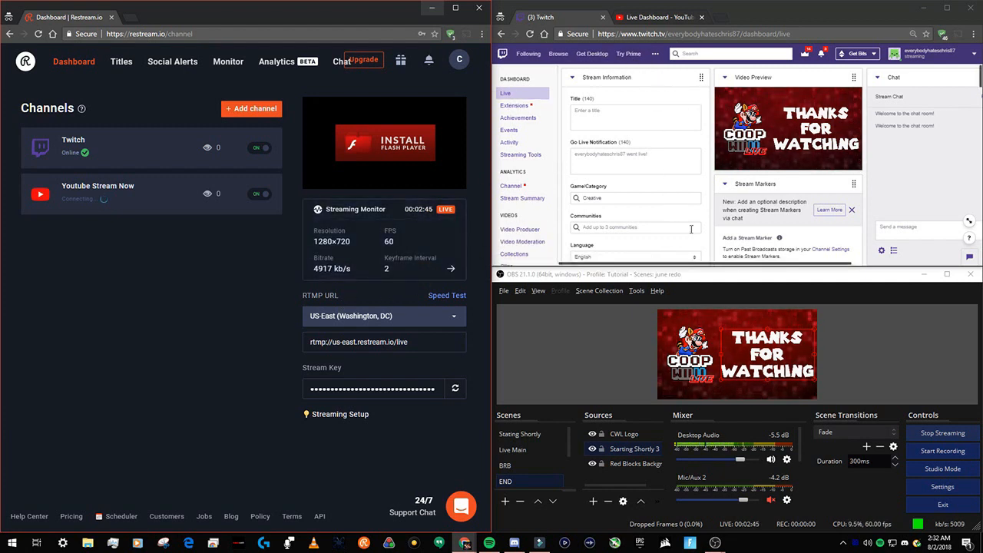
Compare the stream status and video previews on the Twitch and YouTube live dashboards.
{"action": "left_click", "coordinate": [657, 17]}
{"action": "left_click", "coordinate": [549, 17]}
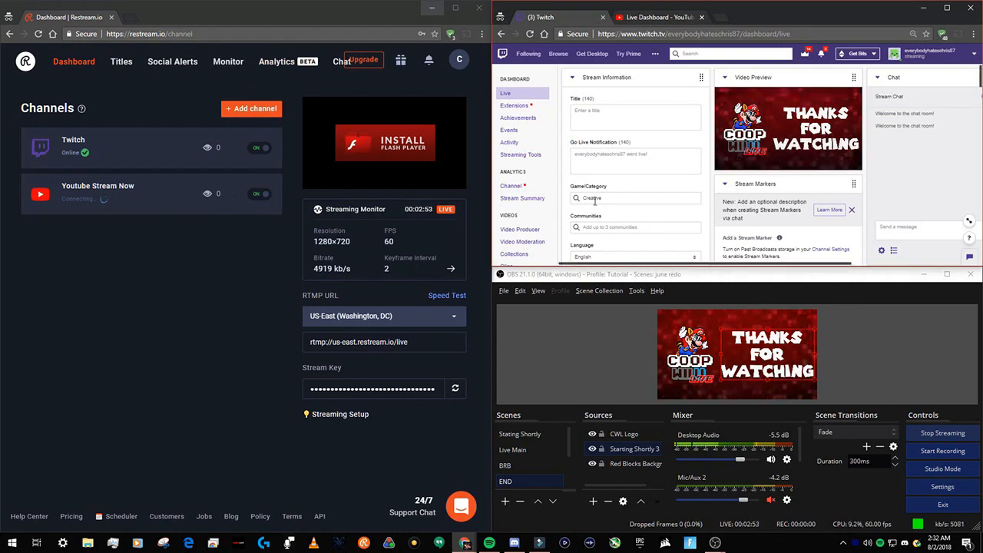
{"action": "left_click", "coordinate": [655, 17]}
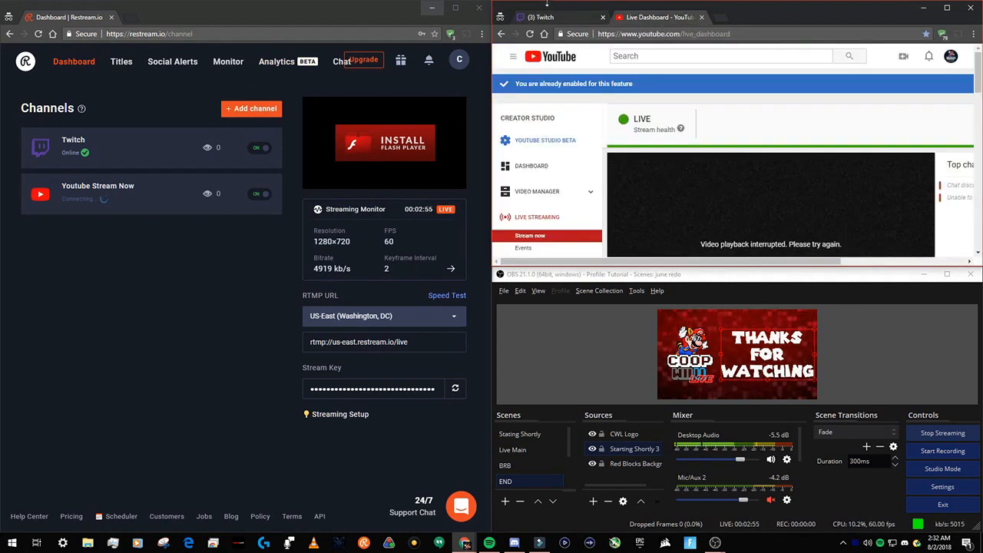
{"action": "left_click", "coordinate": [540, 17]}
{"action": "left_click", "coordinate": [650, 17]}
{"action": "left_click", "coordinate": [568, 17]}
{"action": "left_click", "coordinate": [625, 17]}
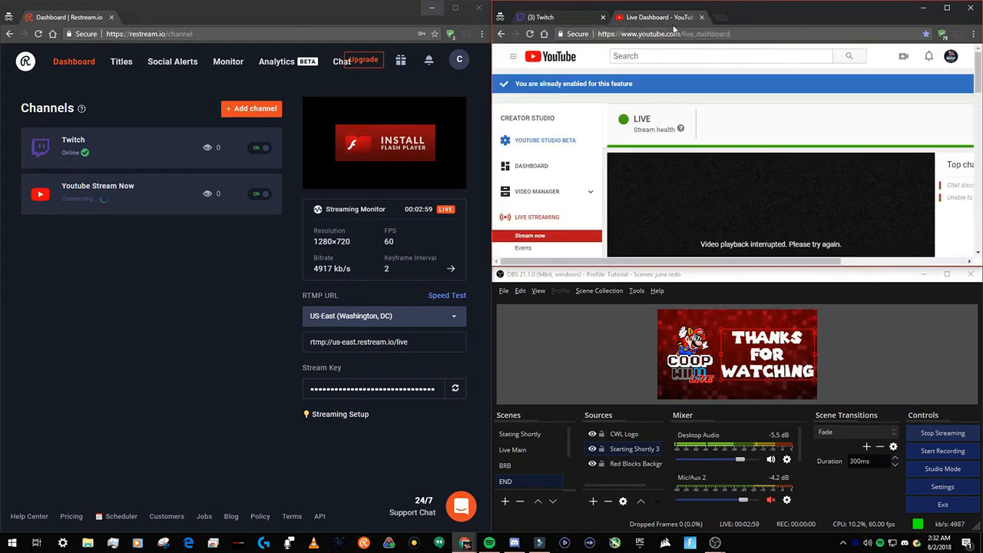
{"action": "left_click", "coordinate": [580, 22]}
{"action": "left_click", "coordinate": [644, 21]}
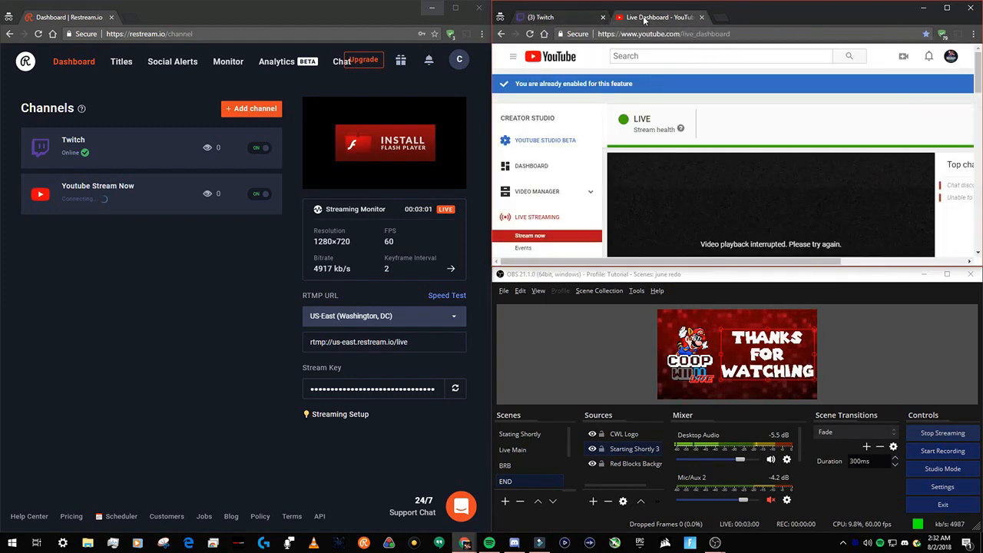
{"action": "left_click", "coordinate": [551, 20]}
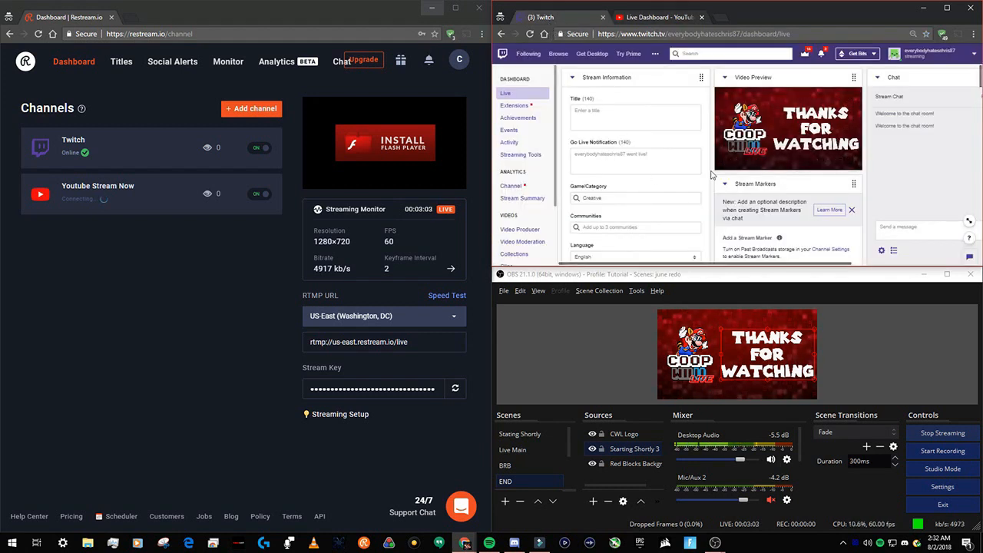
{"action": "mouse_move", "coordinate": [783, 103]}
{"action": "left_click", "coordinate": [637, 16]}
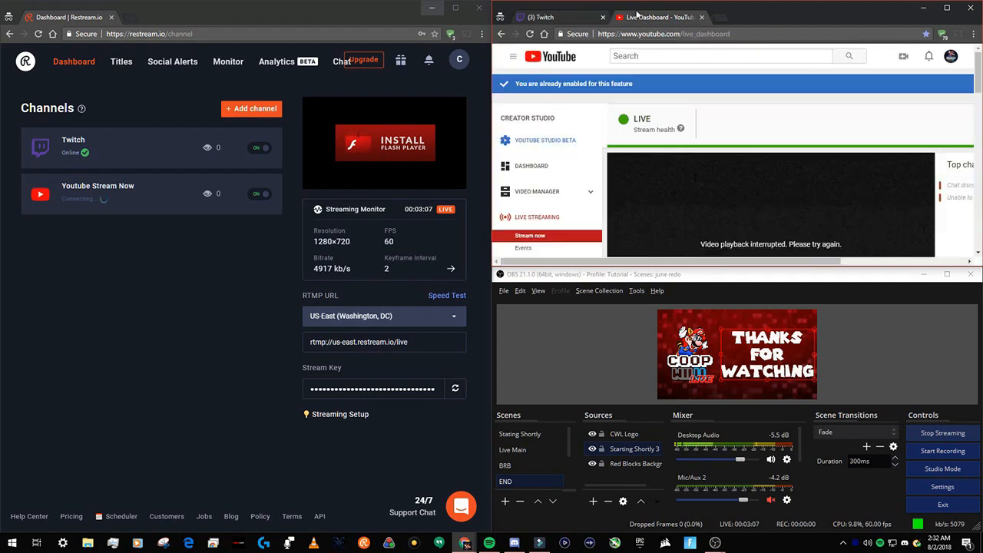
{"action": "left_click", "coordinate": [538, 17]}
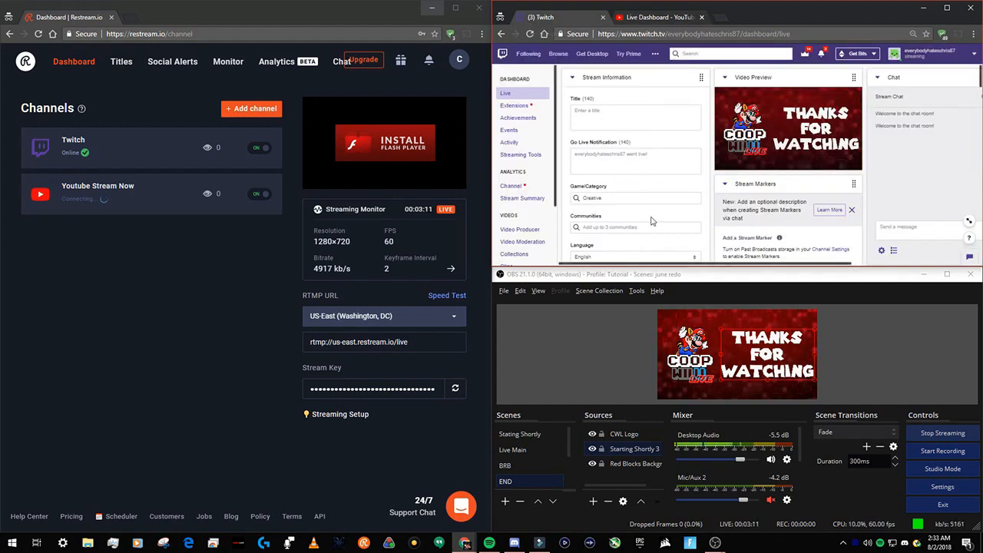
Examine the YouTube Live Dashboard's stream health and video player, and return to the Twitch dashboard.
{"action": "left_click", "coordinate": [622, 20]}
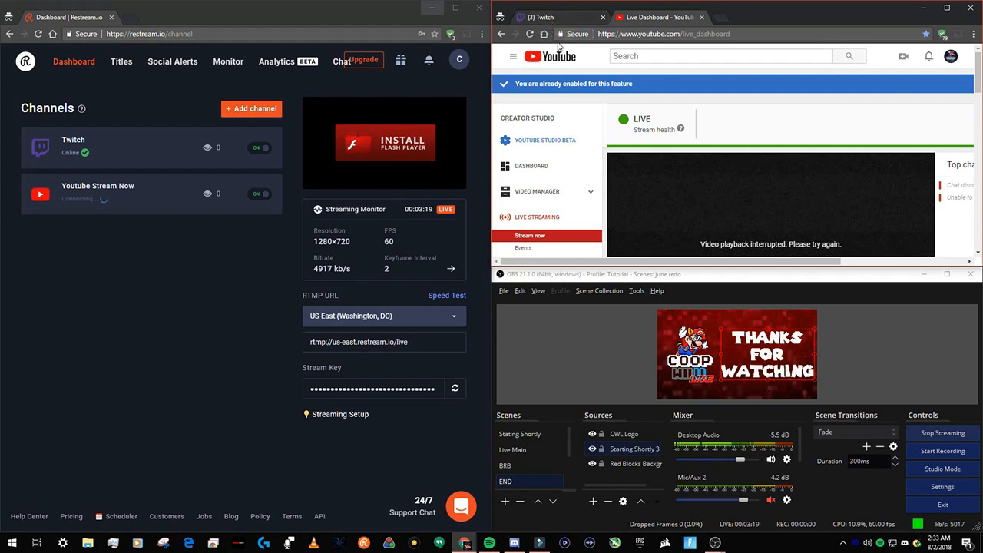
{"action": "scroll", "coordinate": [783, 154], "scroll_direction": "down", "scroll_amount": 2}
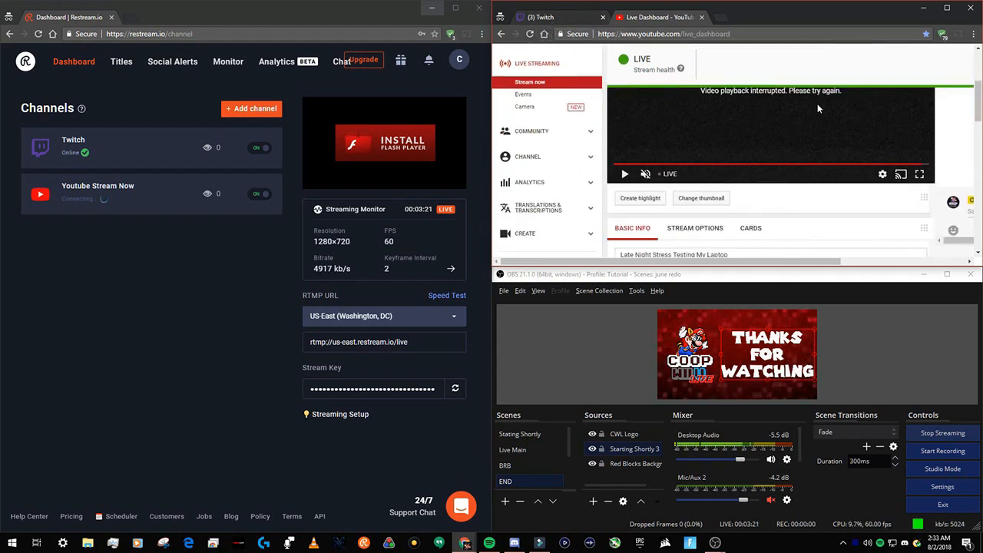
{"action": "scroll", "coordinate": [629, 175], "scroll_direction": "up", "scroll_amount": 2}
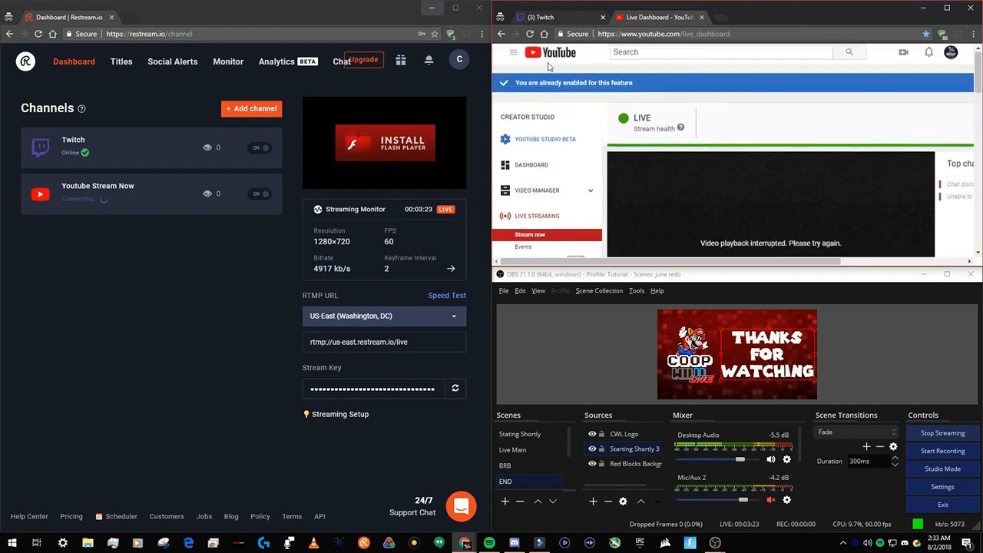
{"action": "left_click", "coordinate": [538, 17]}
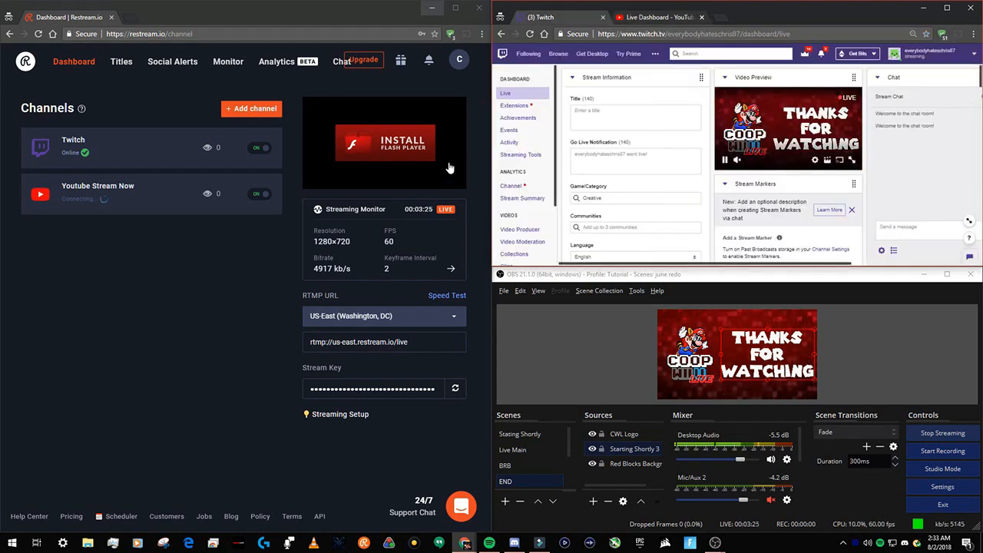
Allow Flash Player on the Restream dashboard to play its stream preview.
{"action": "left_click", "coordinate": [439, 163]}
{"action": "left_click", "coordinate": [165, 90]}
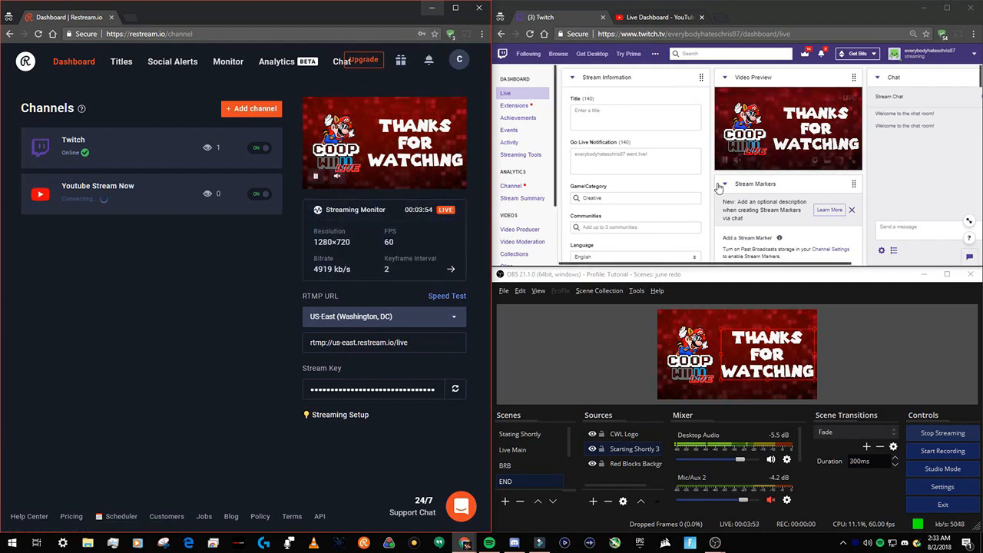
Check the Twitch and YouTube live dashboards against the Restream stream preview.
{"action": "left_click", "coordinate": [652, 18]}
{"action": "left_click", "coordinate": [546, 18]}
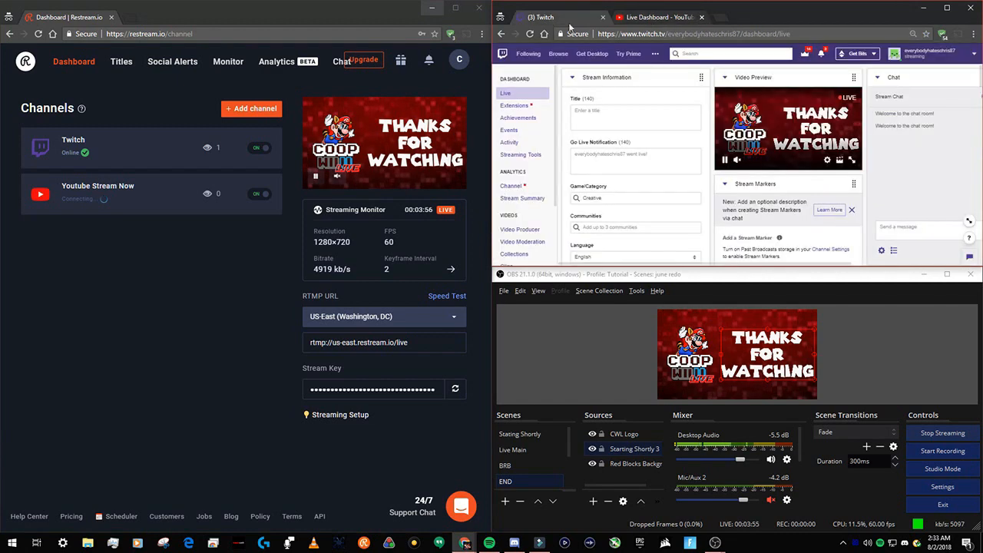
{"action": "left_click", "coordinate": [645, 20]}
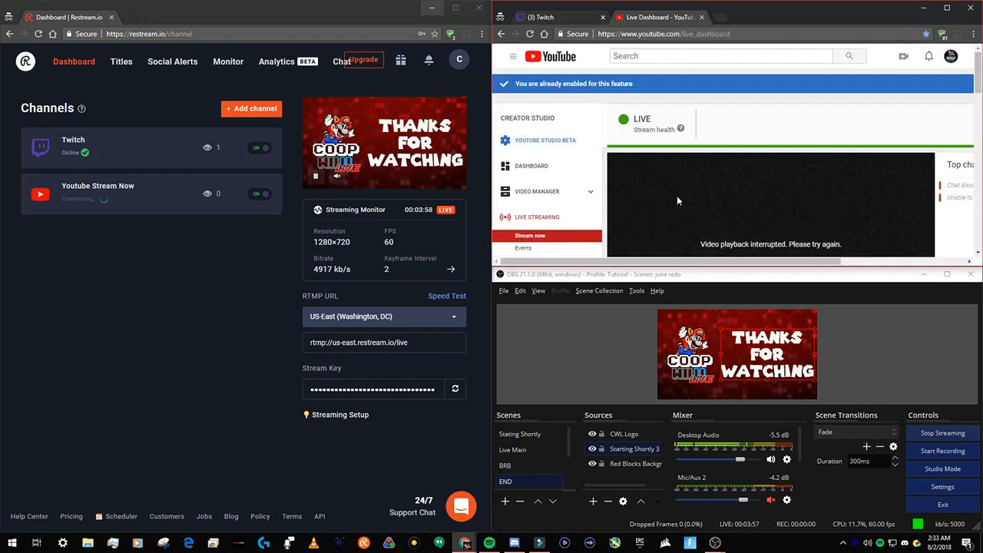